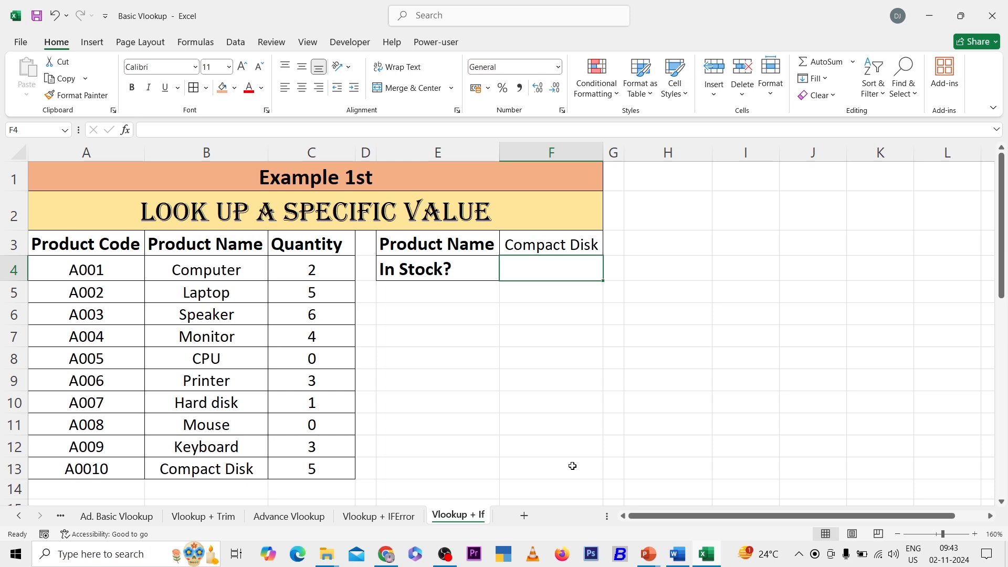
type("=")
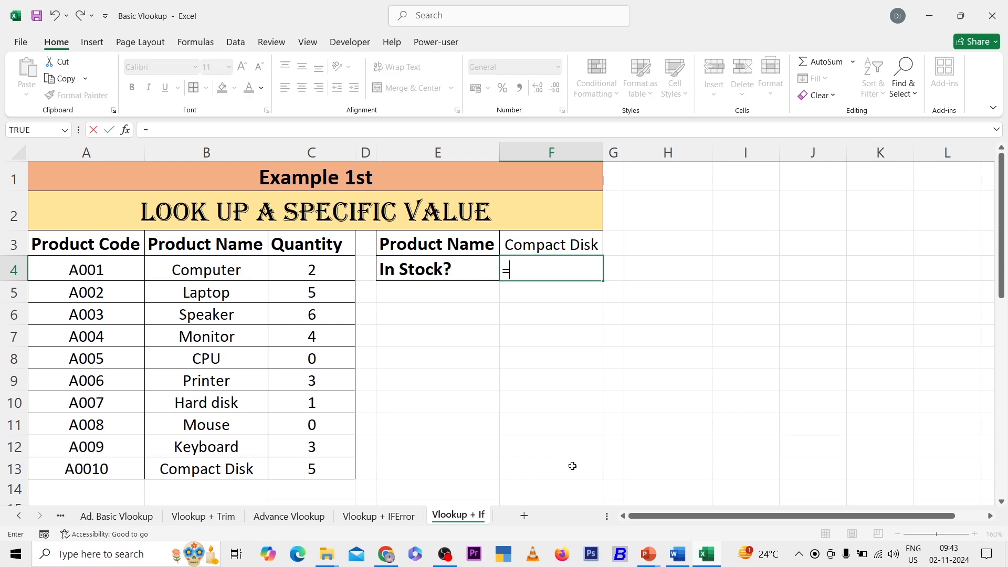
type("vlo")
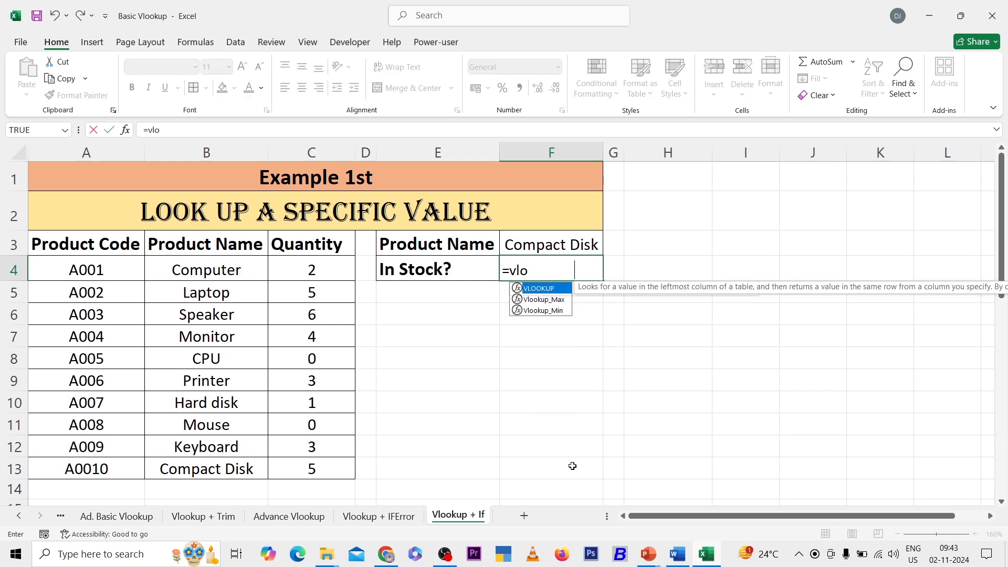
key("Tab")
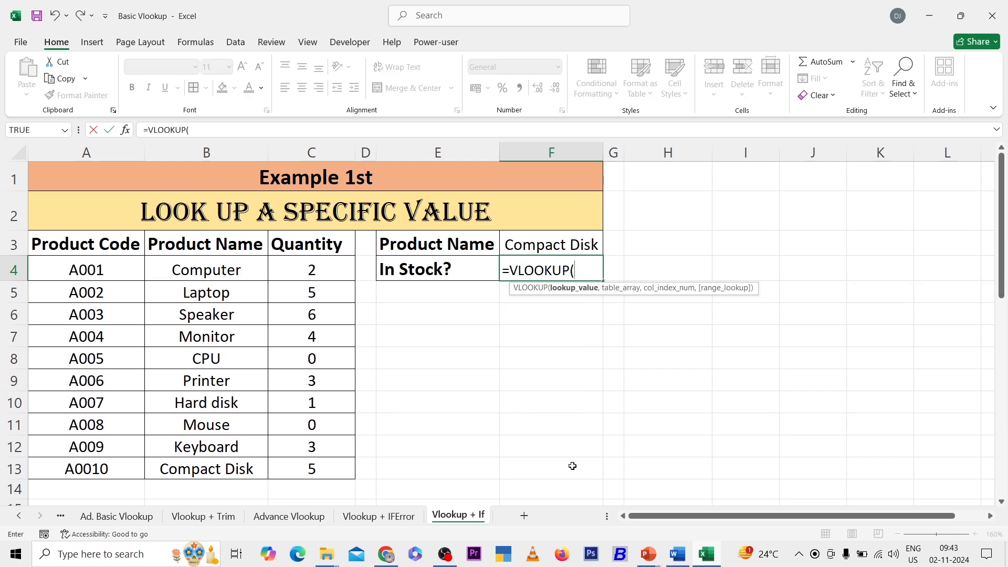
key("Up")
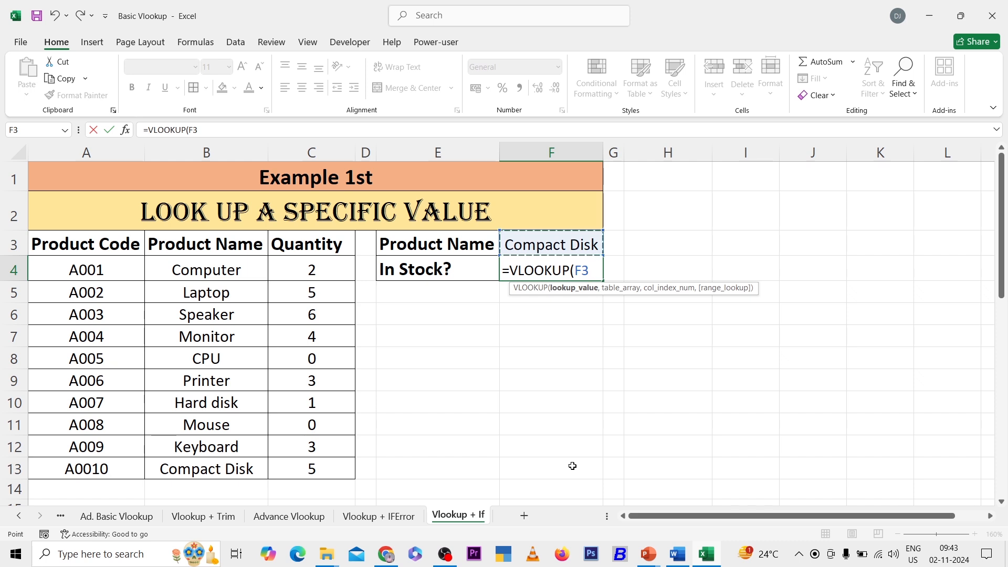
key("Escape")
- Reselect Compact Disk from the product name list in F3
key("Up")
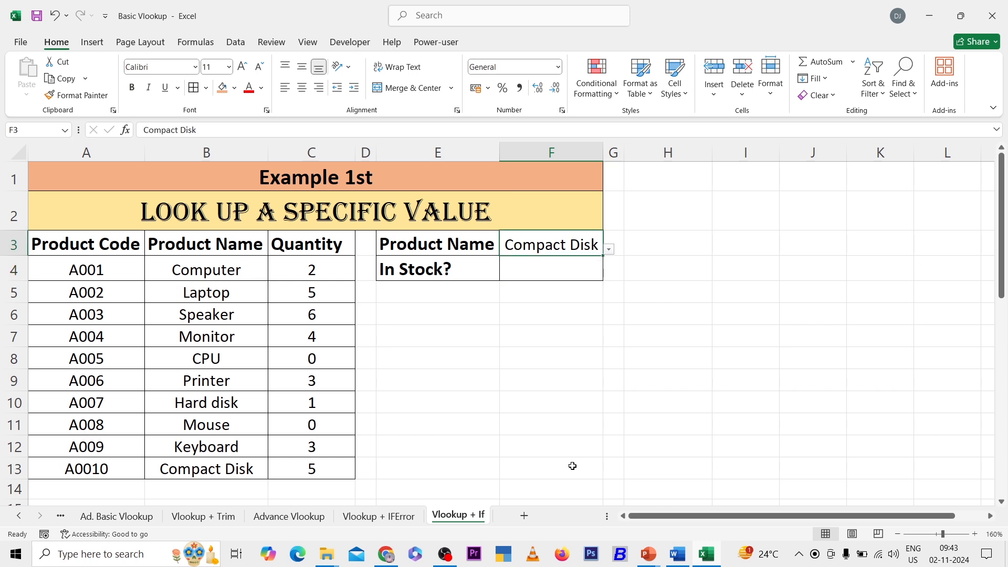
key("alt+Down")
key("Up")
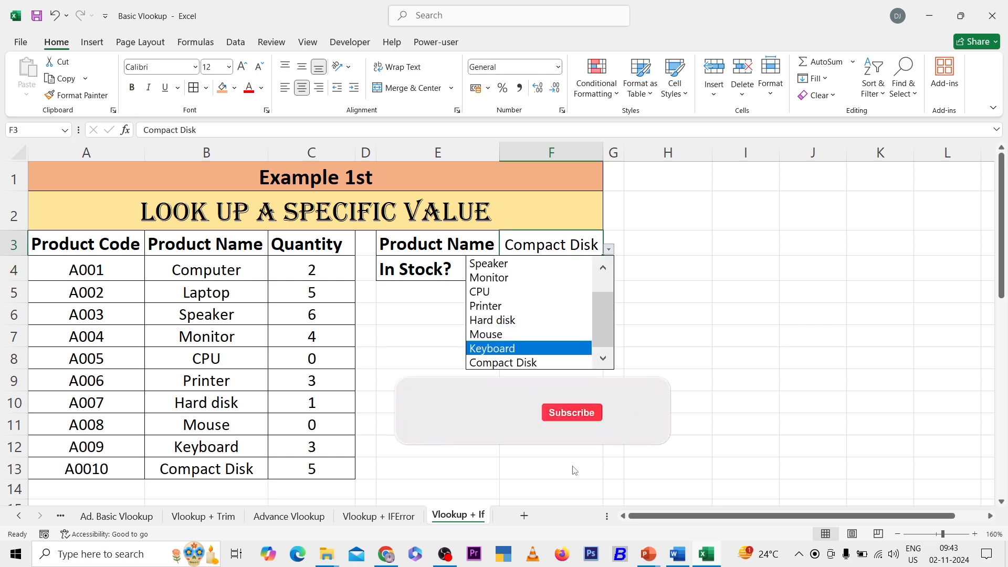
key("Down")
key("Return")
- Enter =VLOOKUP(F3,B3:C13,2,0) in the In Stock cell F4 to return the selected product's quantity
key("Down")
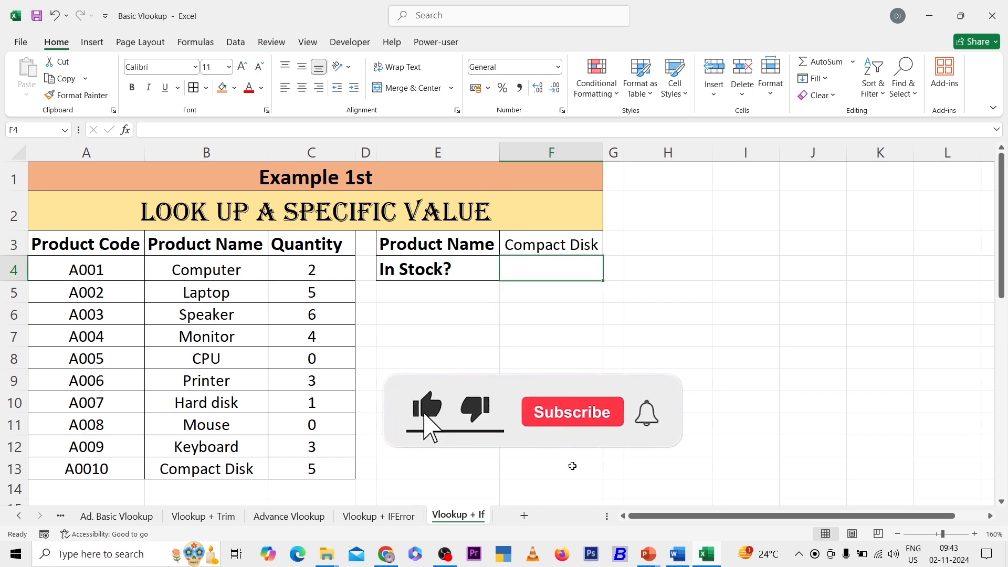
type("=vlo")
key("Tab")
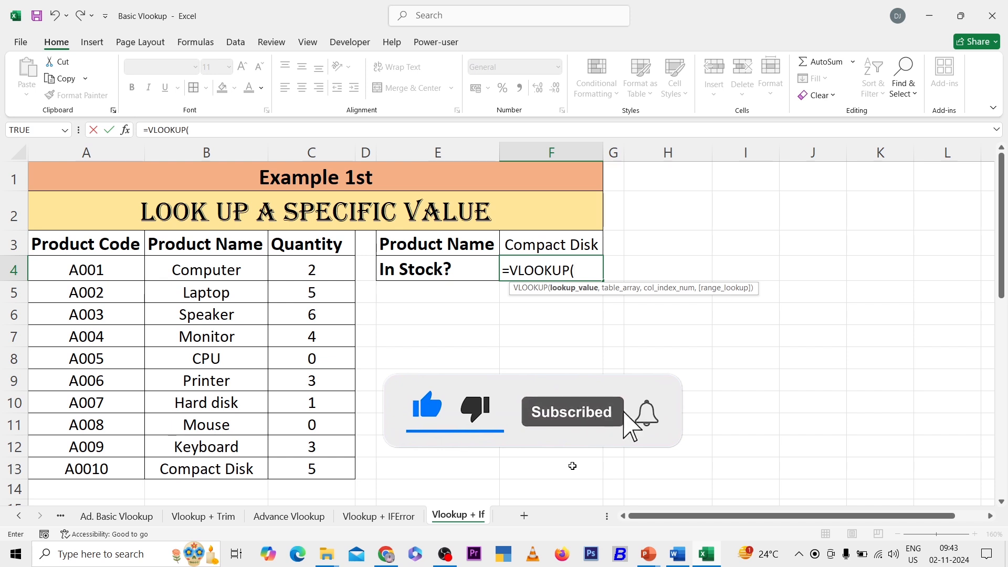
key("Up")
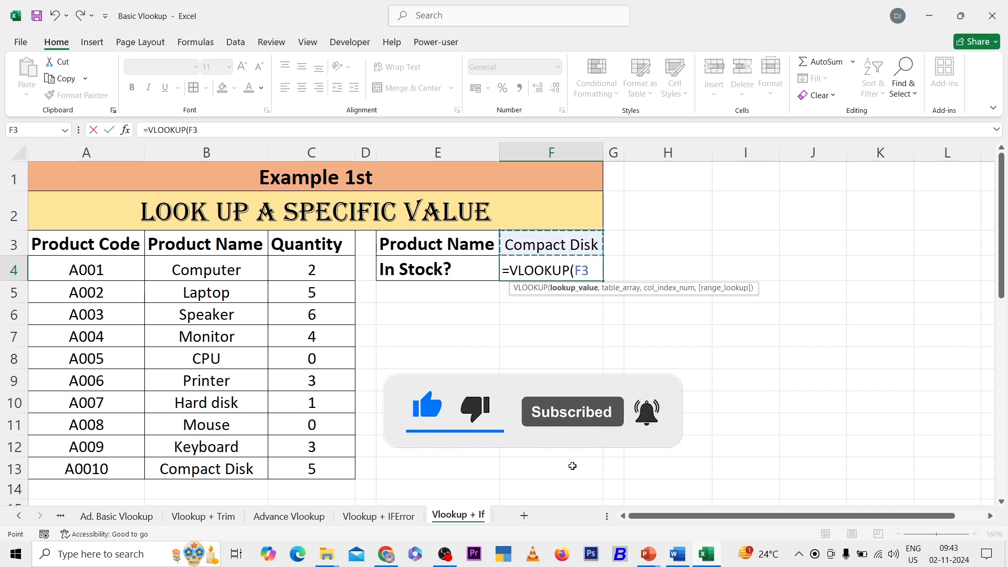
type(",")
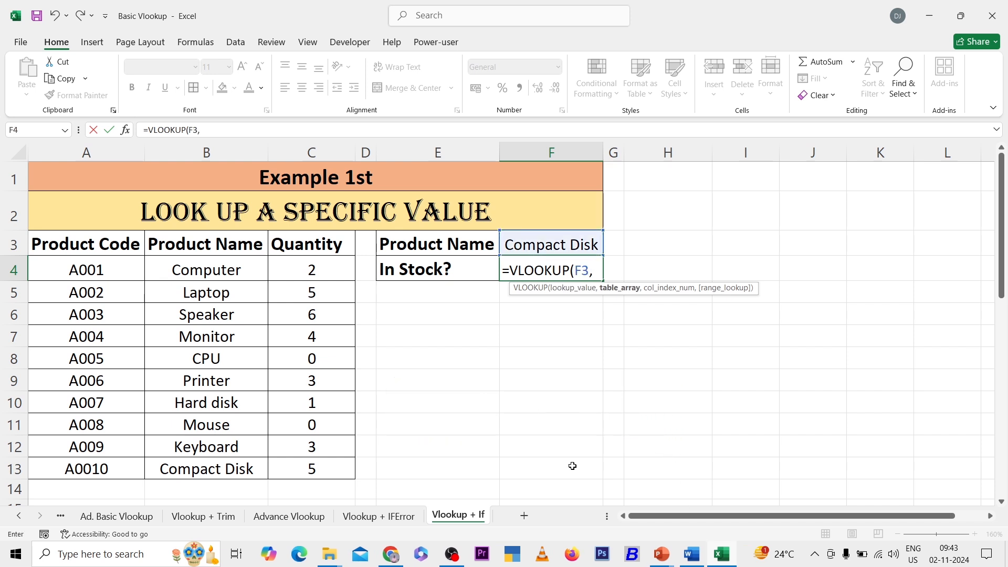
mouse_move(233, 246)
left_mouse_down()
mouse_move(262, 244)
mouse_move(231, 246)
left_mouse_up()
key("ctrl+shift+Down")
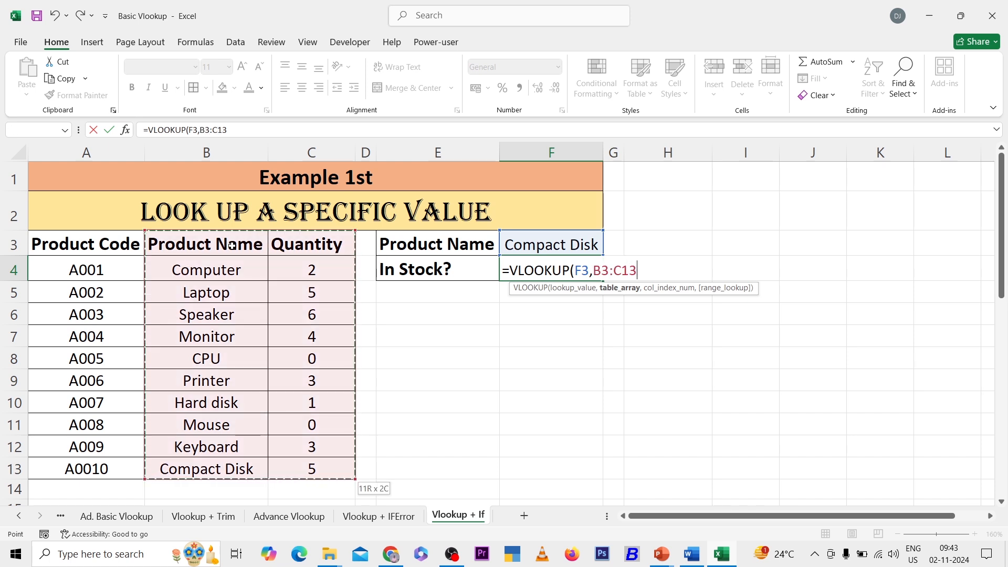
type(",")
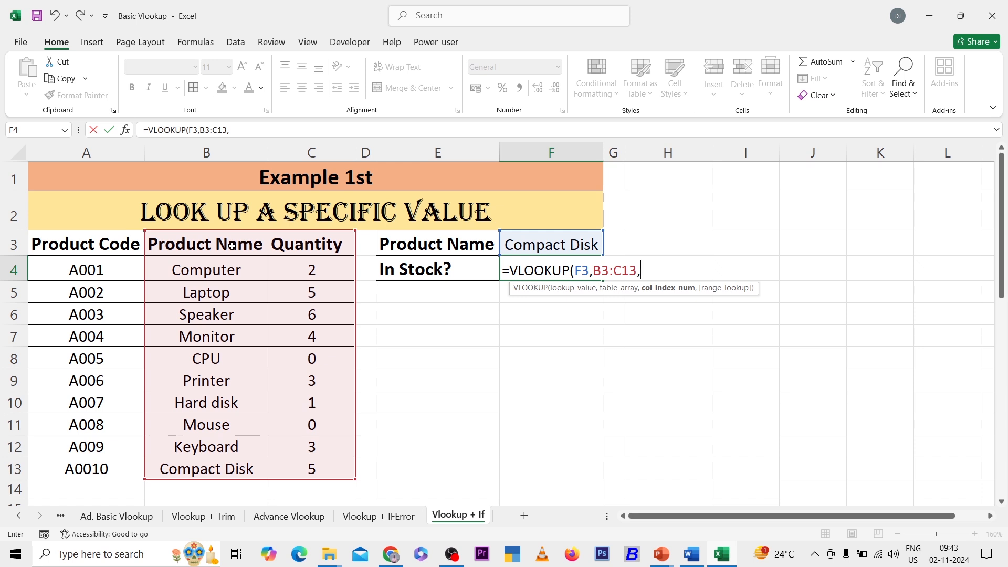
type("2,")
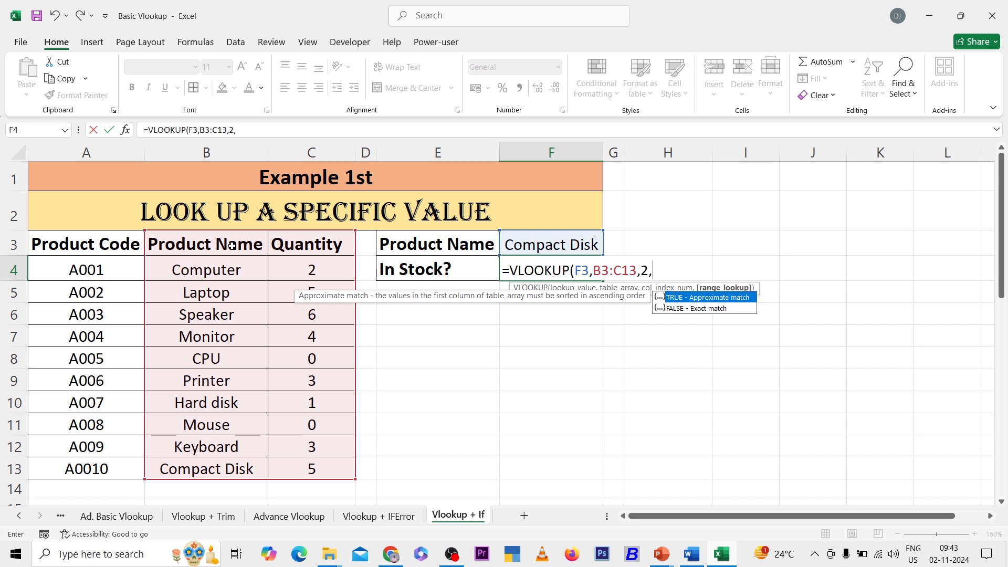
type("0)")
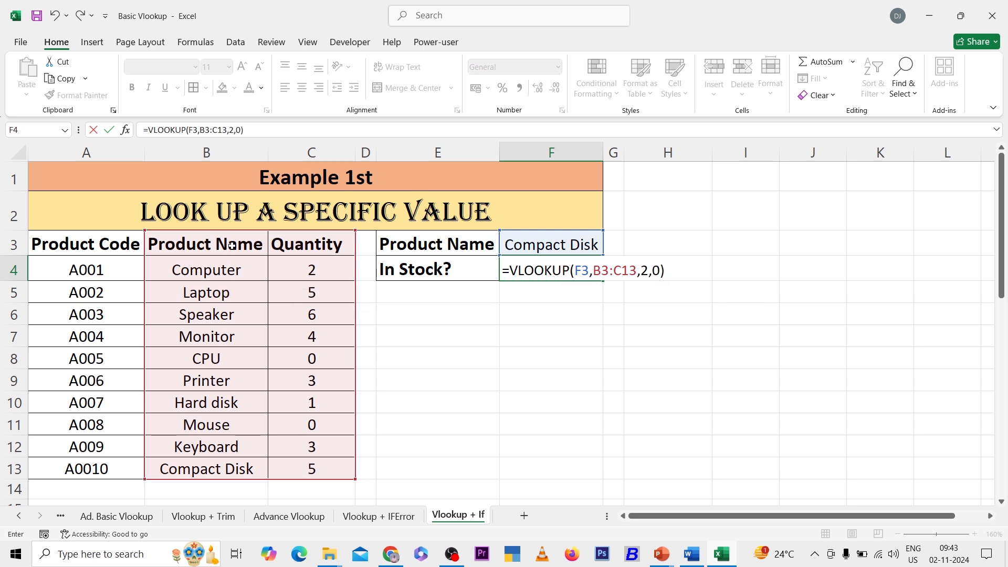
key("Return")
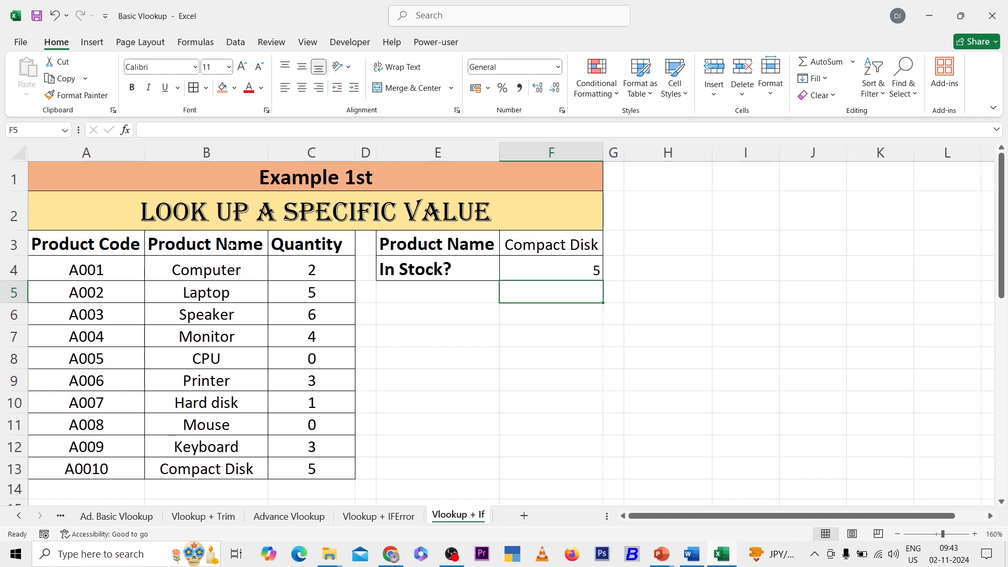
- Test the lookup by choosing Printer and after it CPU as the product name in F3
key("Up")
key("Up")
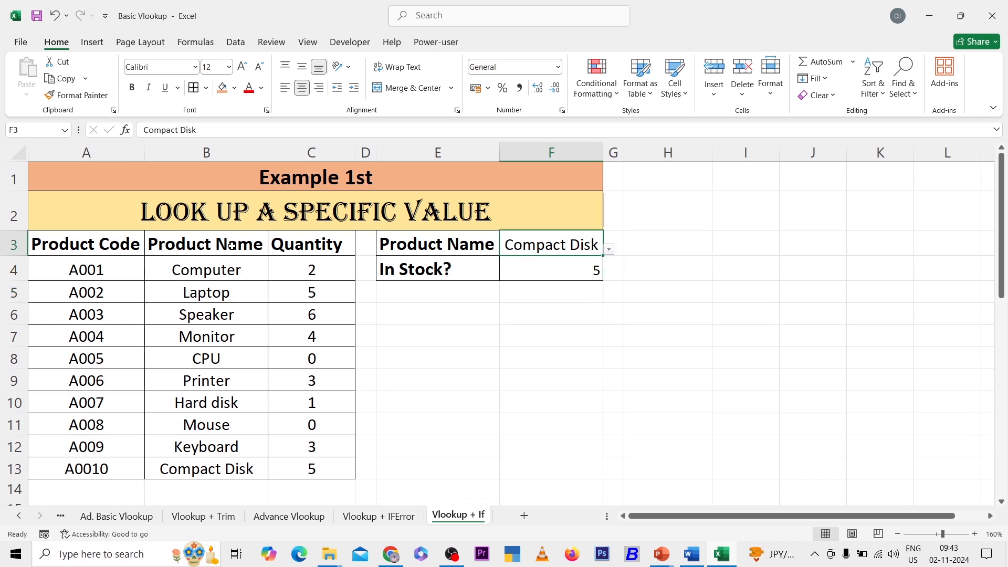
key("alt+Down")
key("Up")
key("Up")
key("Up")
key("Up")
key("Return")
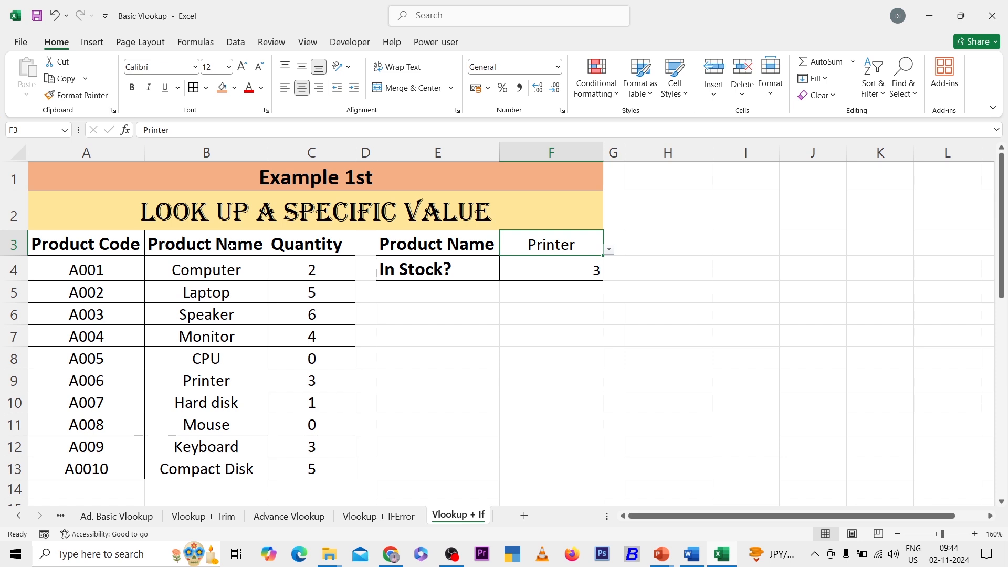
key("alt+Down")
key("Up")
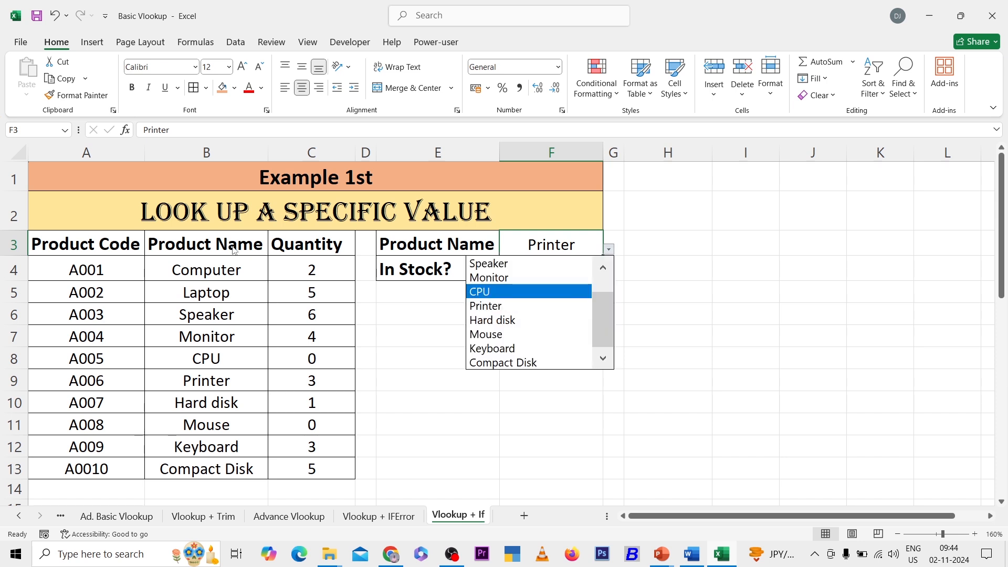
key("Return")
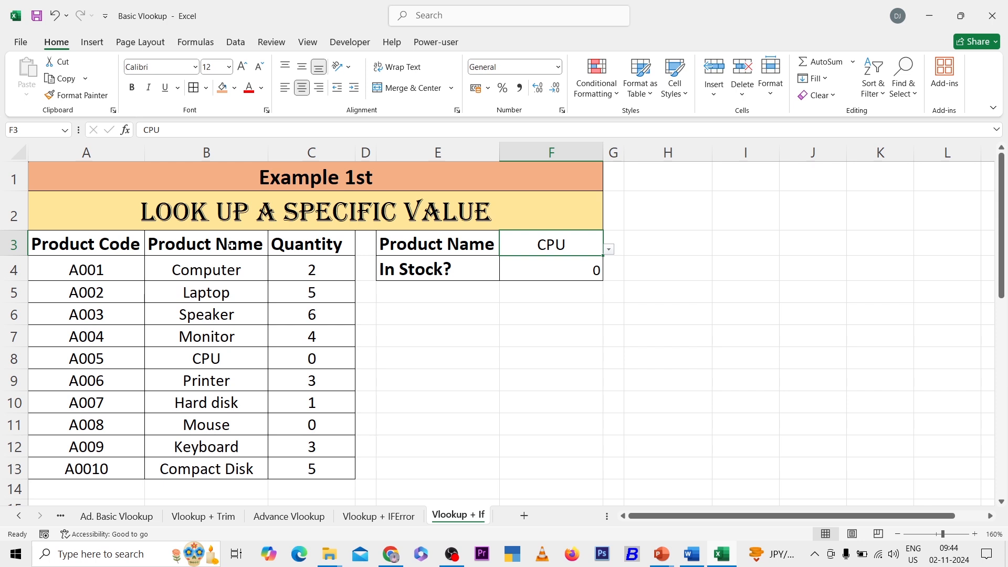
- Wrap the VLOOKUP in F4 in an IF that returns "No" when the quantity equals 0 and "Not Required" otherwise
key("Down")
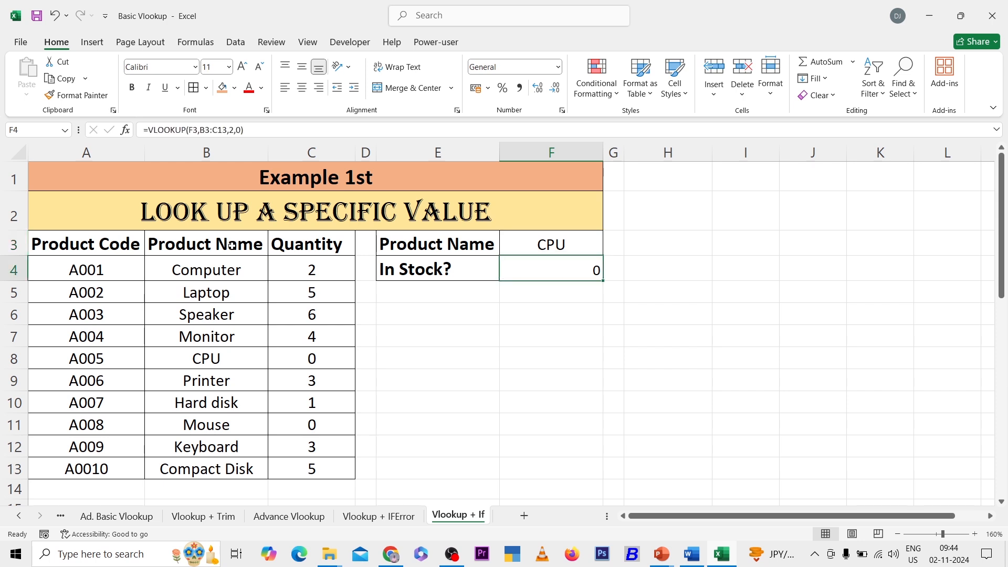
key("F2")
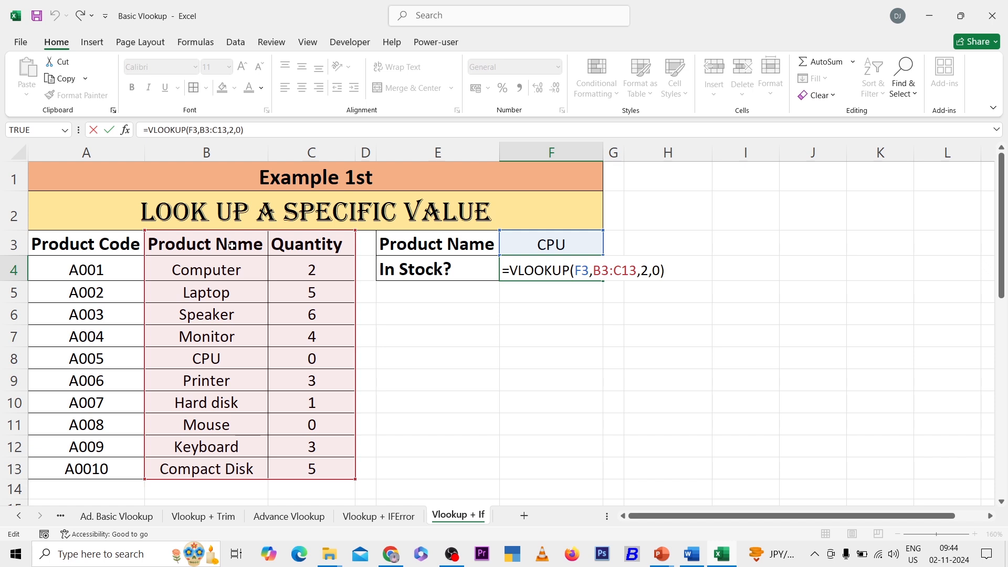
key("Home")
key("Right")
type("if")
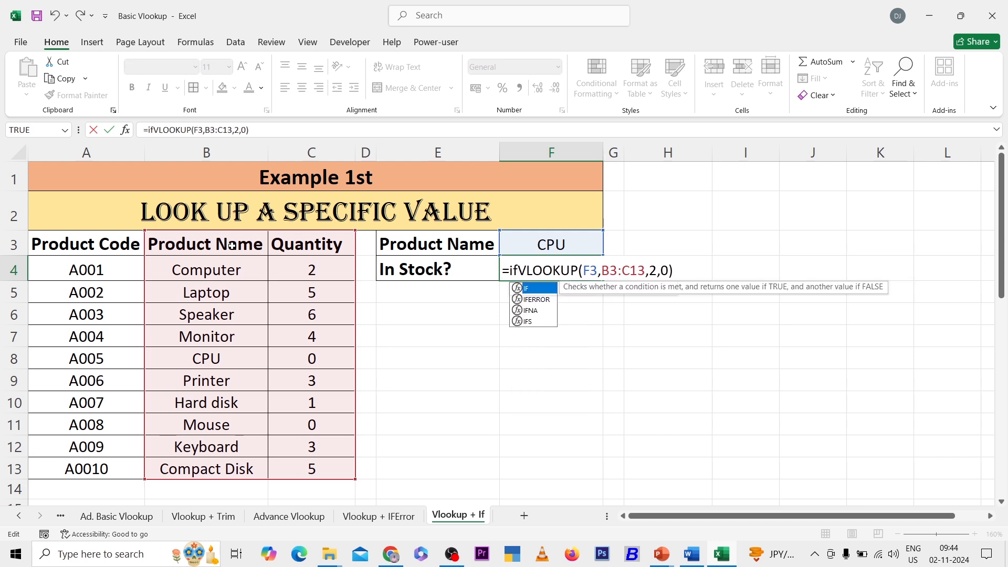
key("Tab")
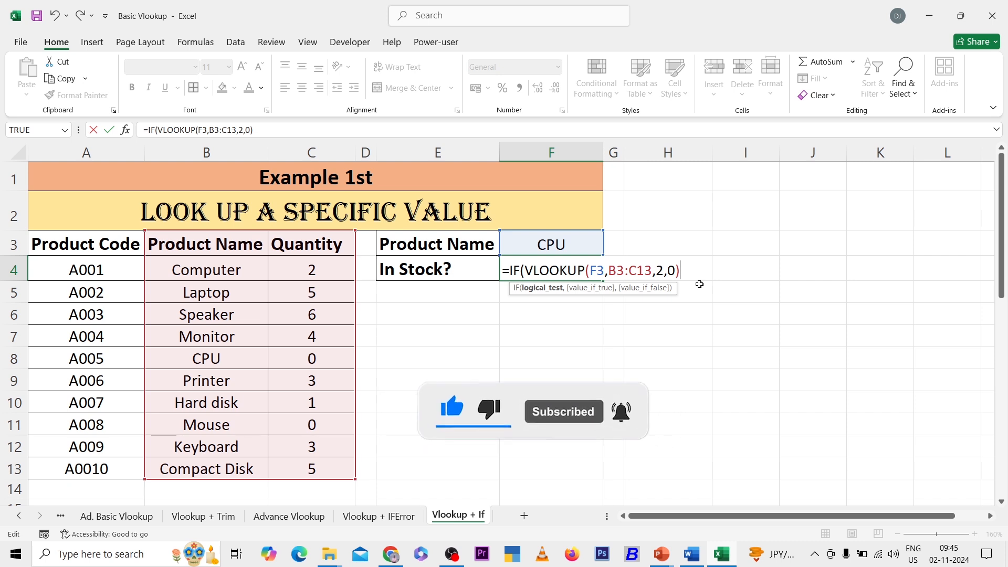
type("=")
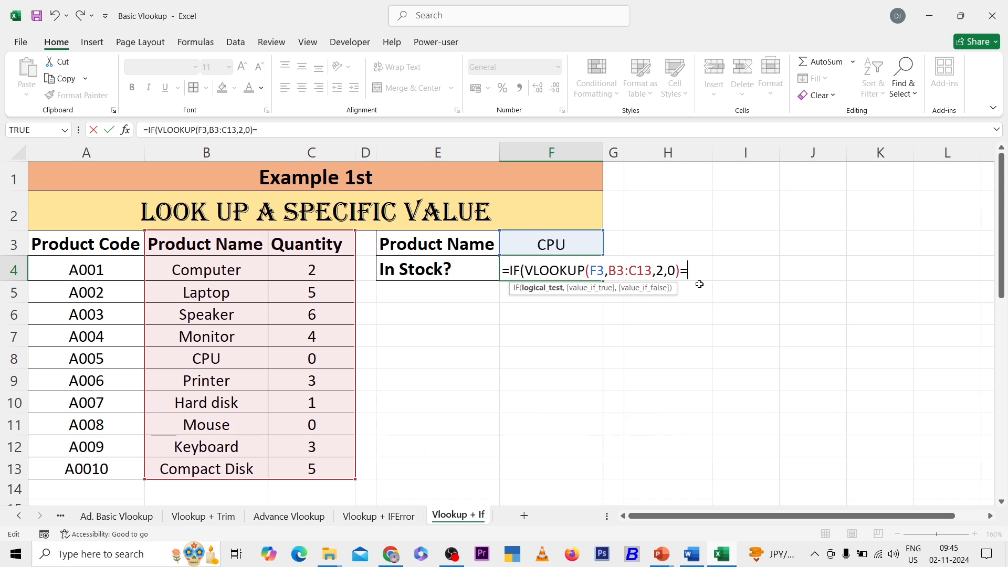
type("0,")
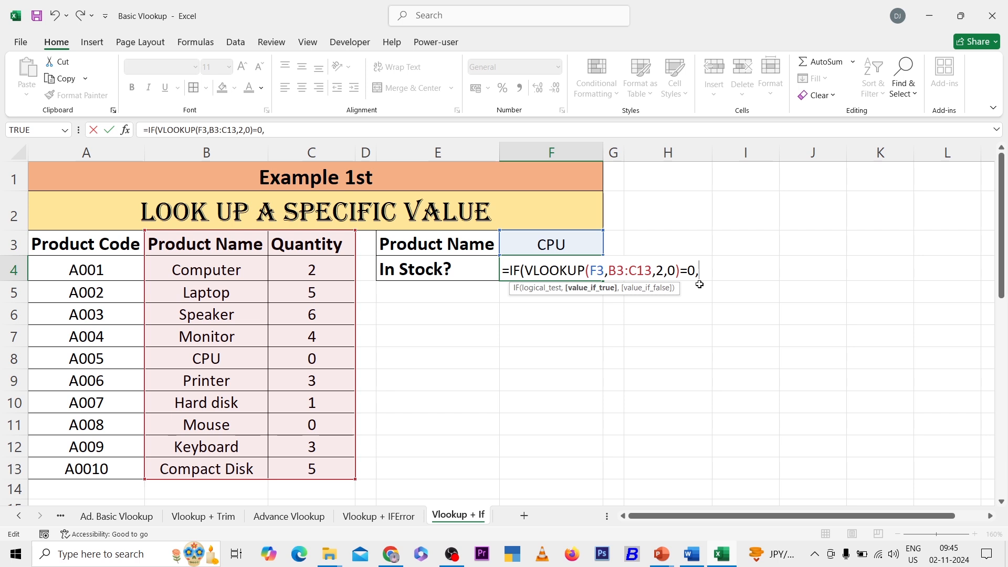
type("\"No\",\"")
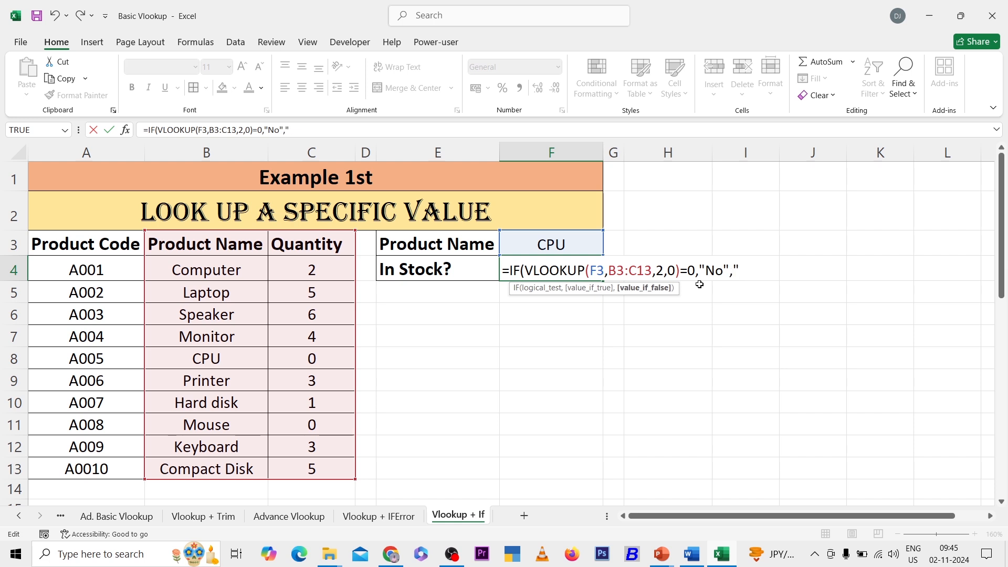
type("Not Required\"")
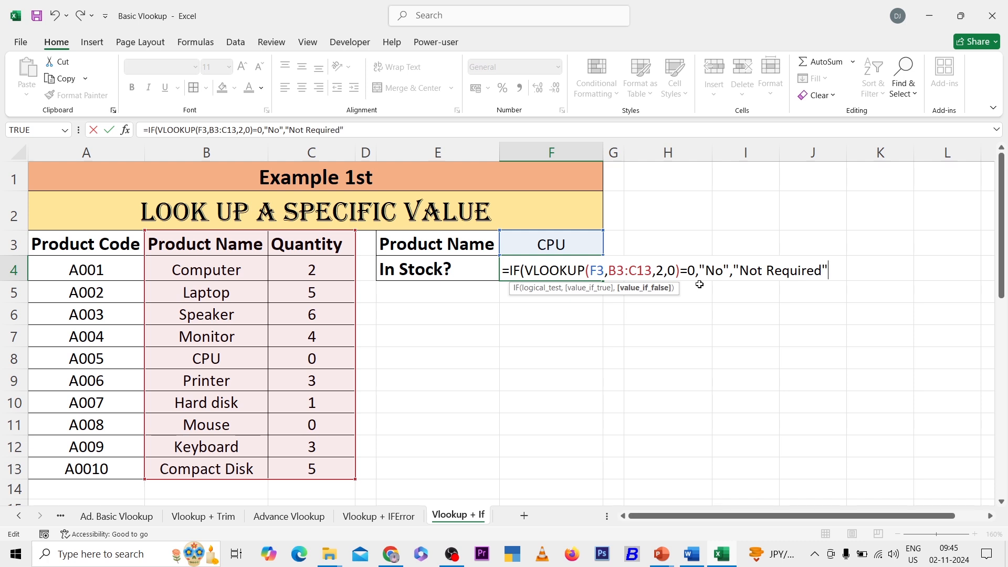
type(")")
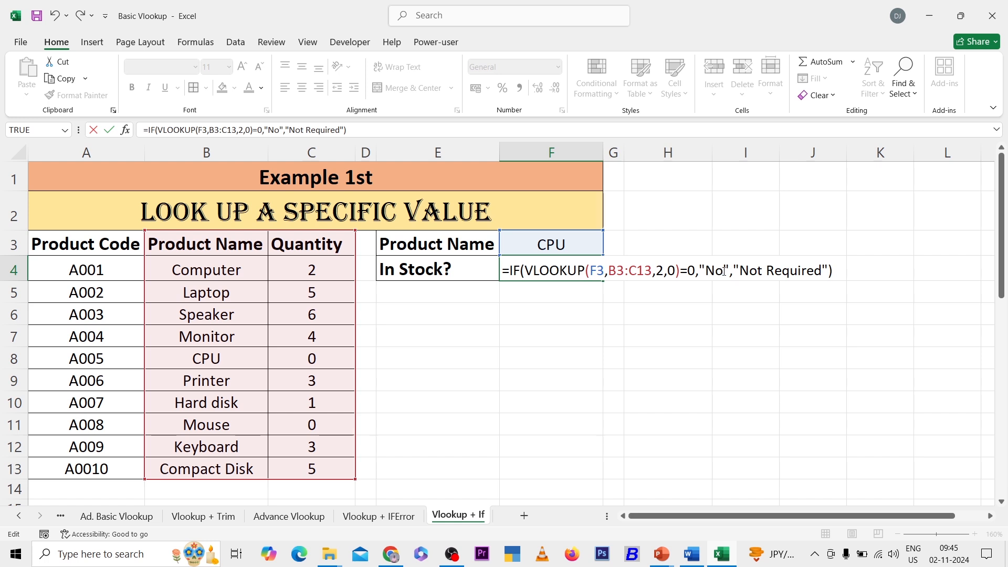
- Replace the IF formula's true result in F4 with "Required" and commit the formula
left_click(725, 271)
key("BackSpace")
key("BackSpace")
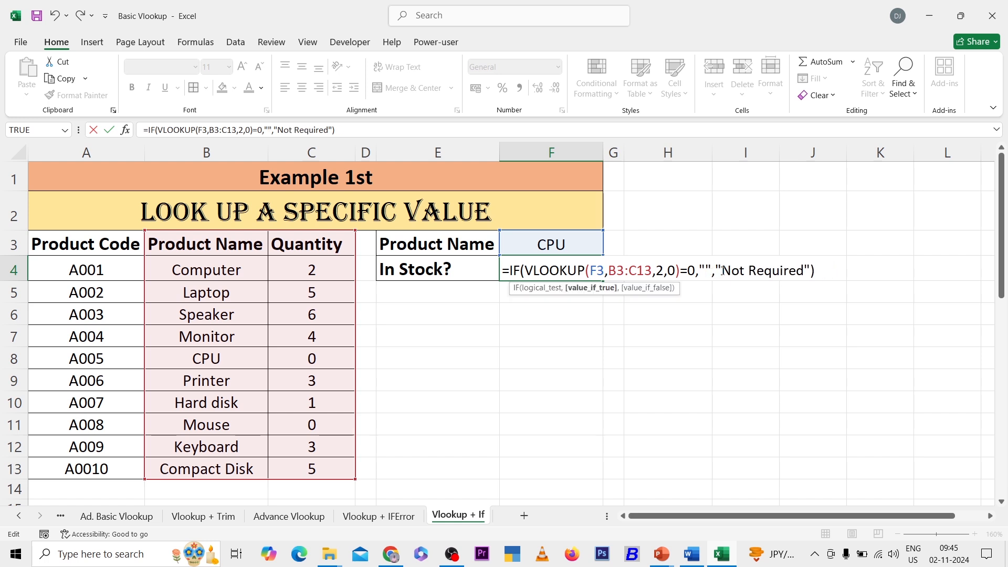
type("Required")
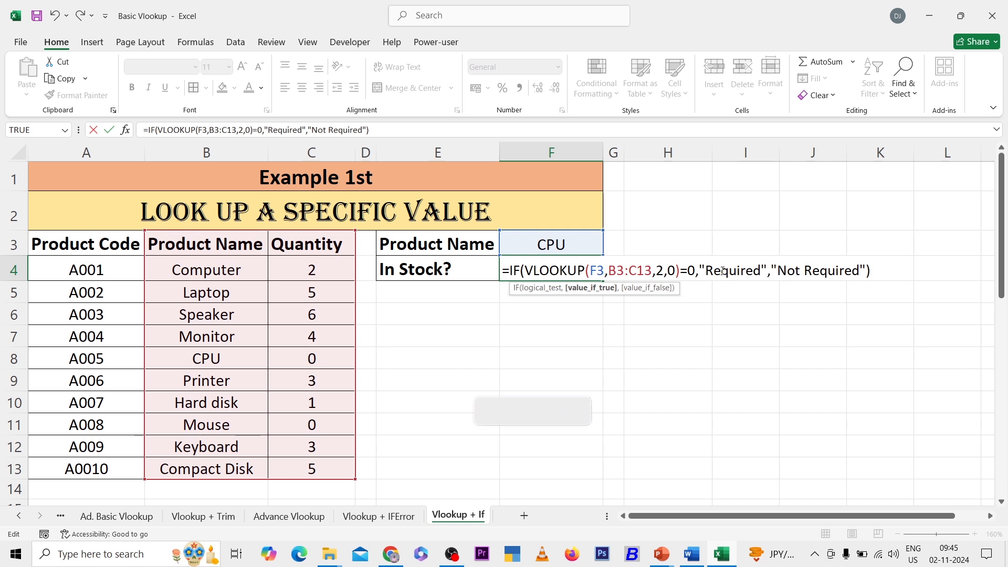
key("Return")
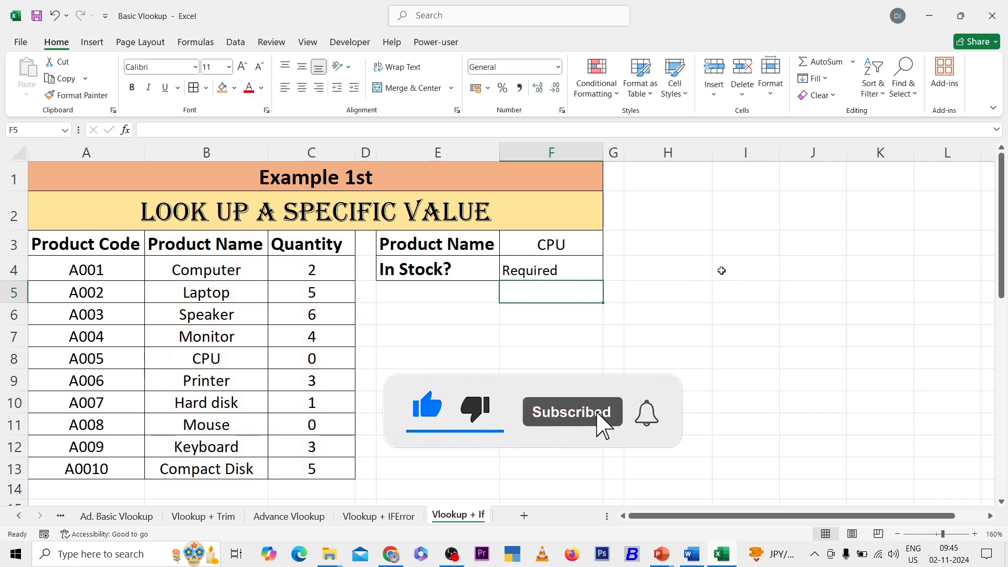
- Choose Monitor as the product name in F3 to test the IF formula
key("Up")
key("Up")
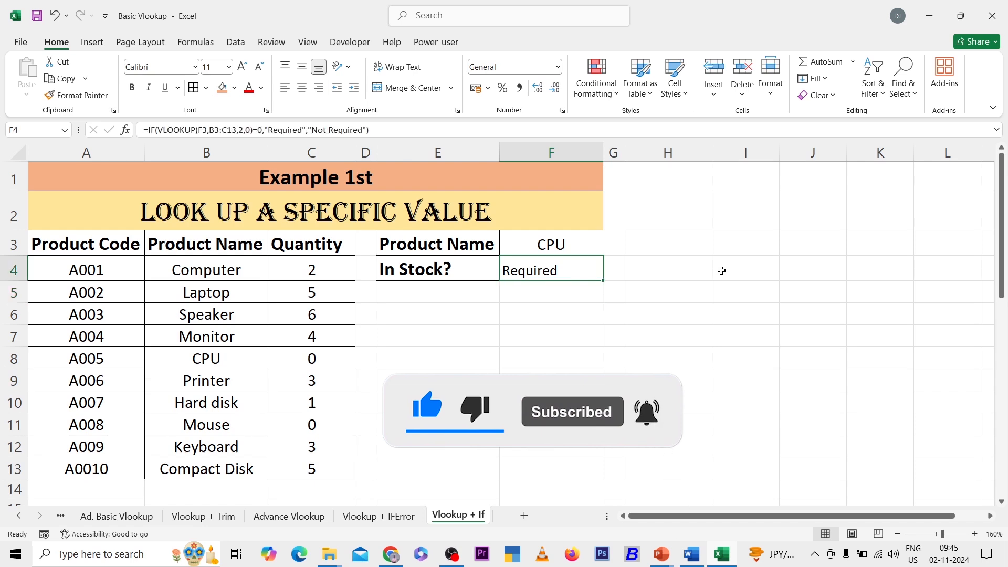
key("alt+Down")
key("Up")
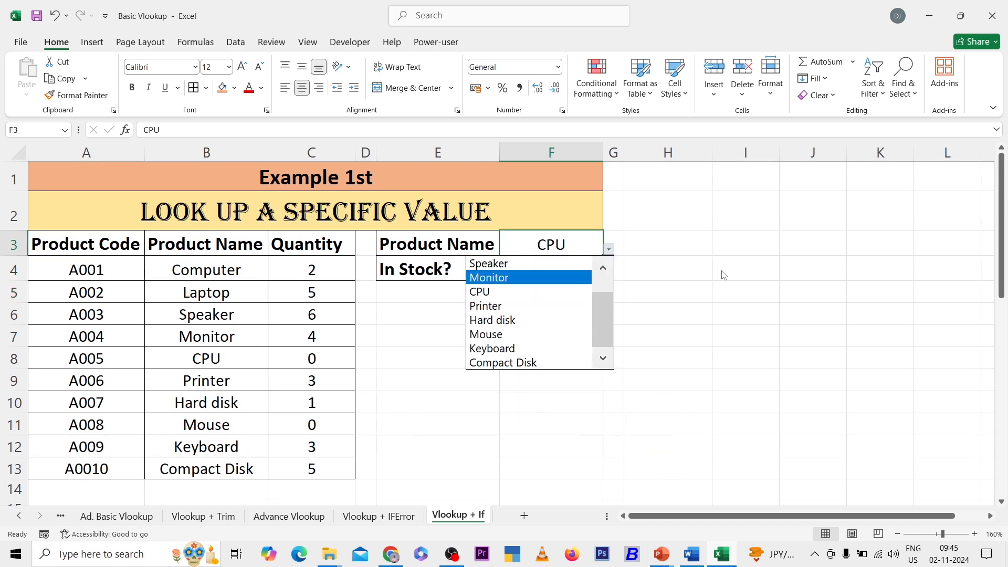
key("Return")
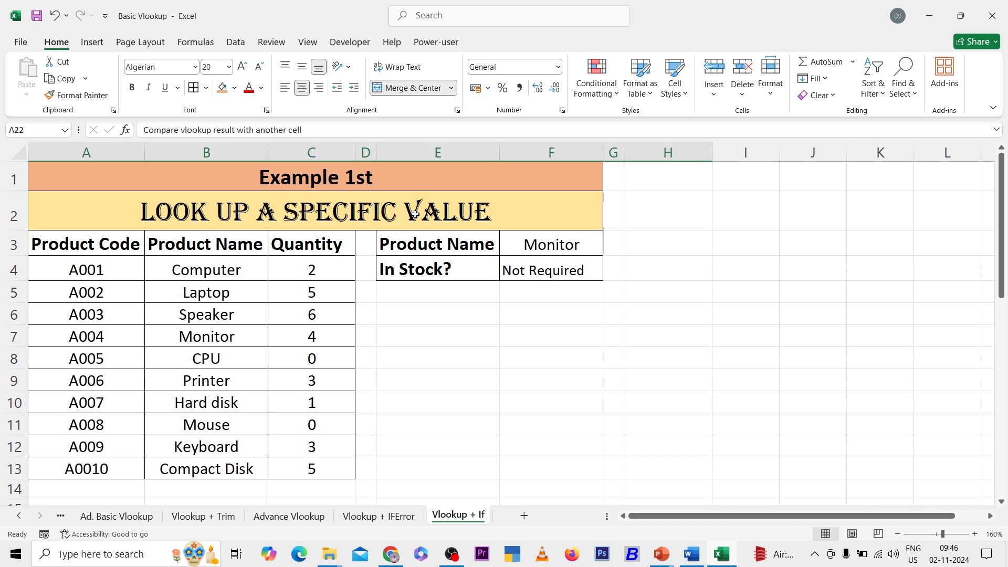
- Inspect the MAX formula for Max Sales in H24 of Example 2nd and replace it with the fixed value 4,00,000
scroll(414, 214, "down", 6)
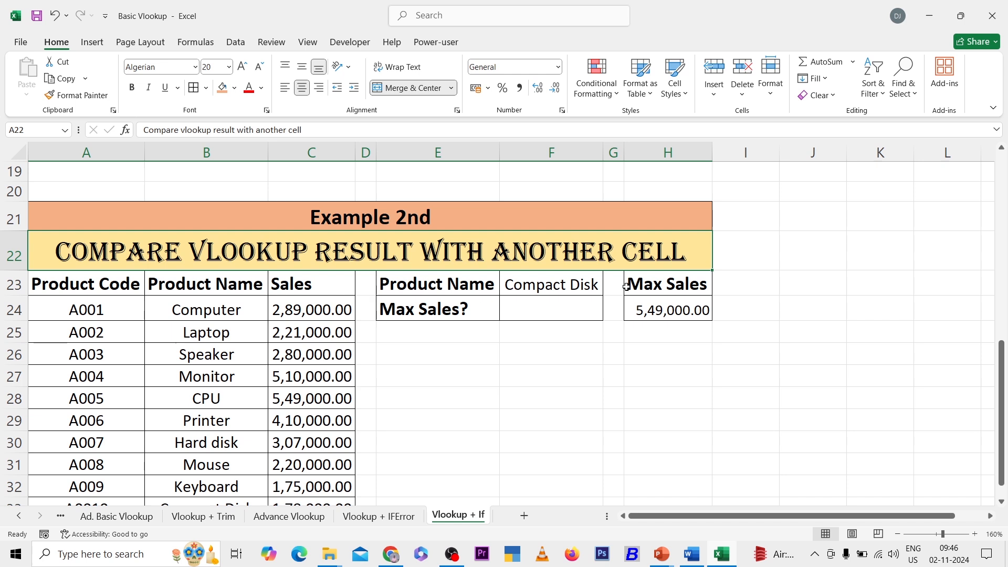
double_click(644, 313)
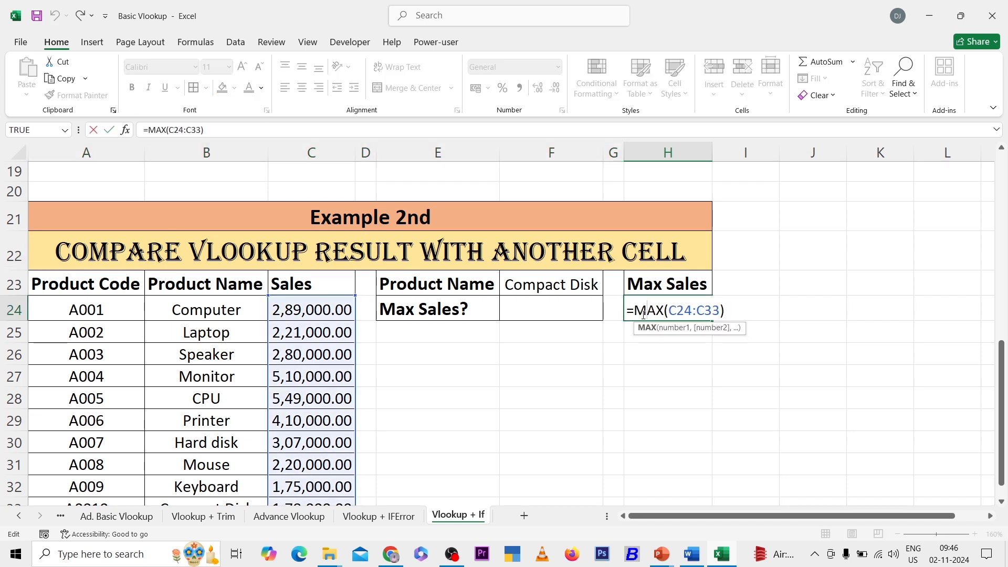
key("Return")
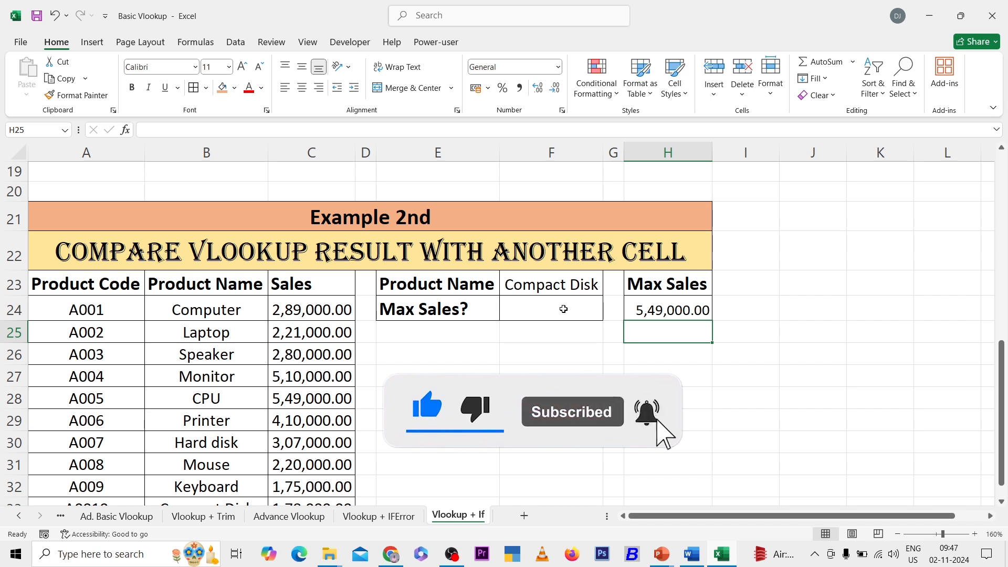
key("Up")
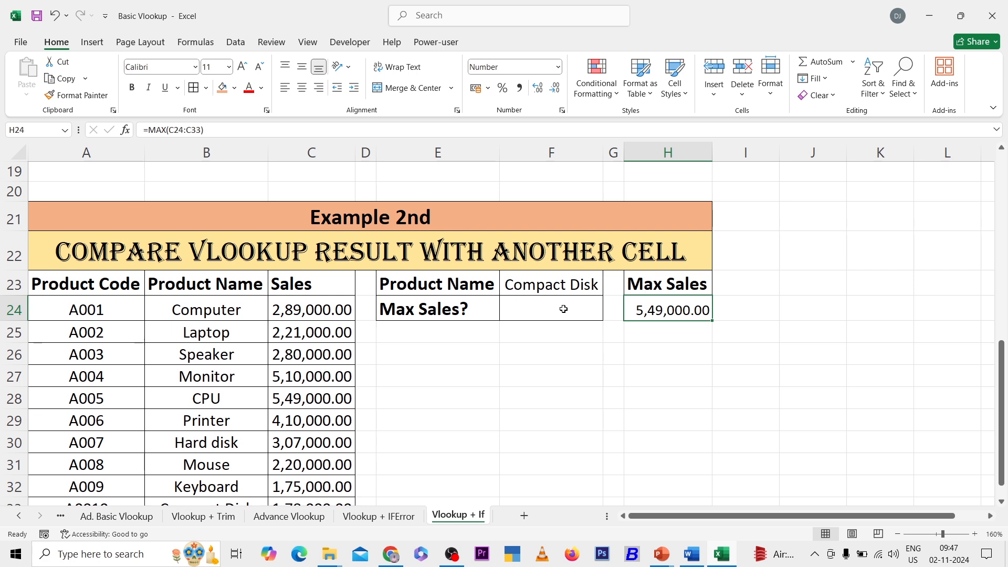
type("4")
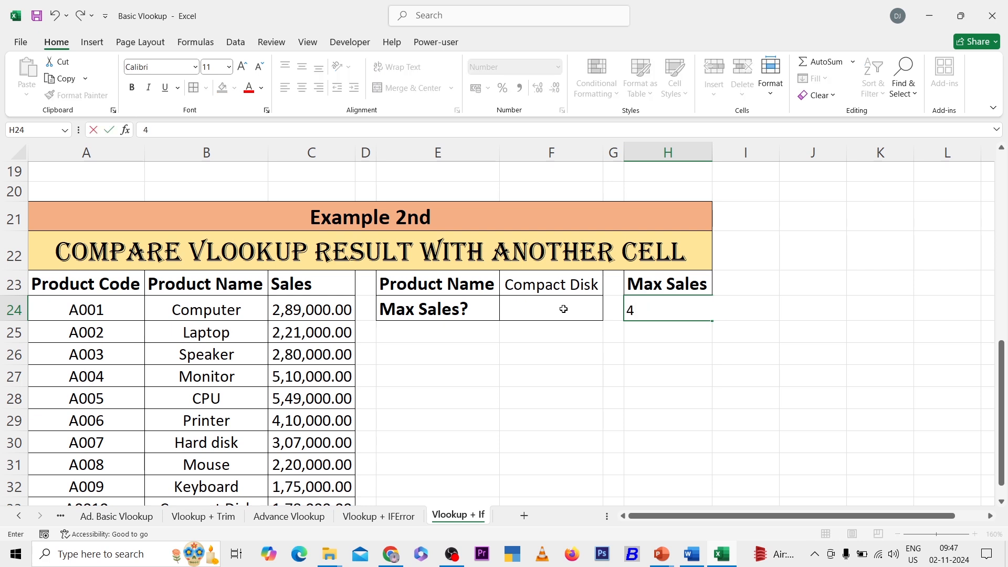
type(",00,000")
key("Return")
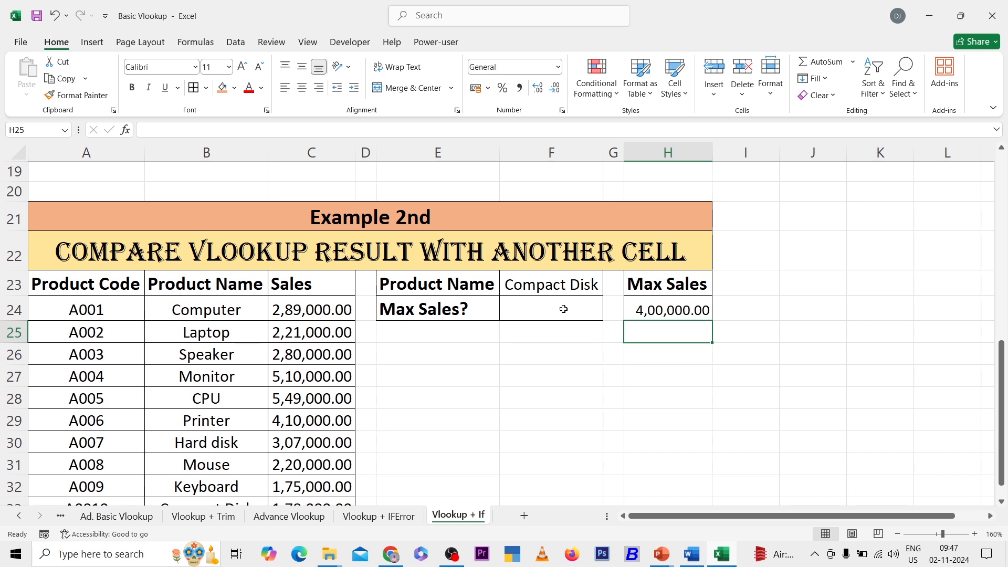
- Enter a VLOOKUP in F24 that finds the F23 product in B23:C33 and returns column 2 with match type 0
left_click(563, 309)
type("=")
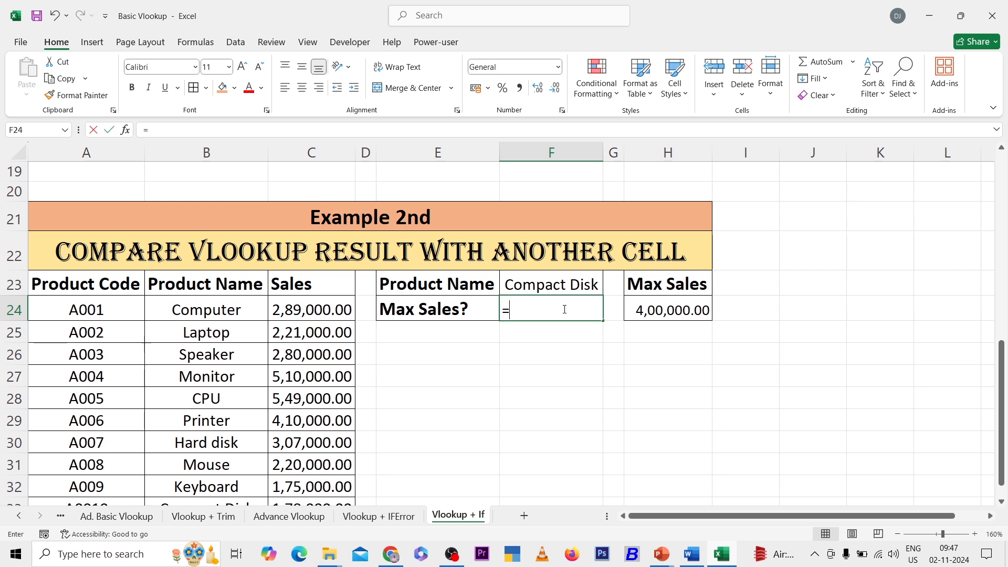
type("vlo")
key("Tab")
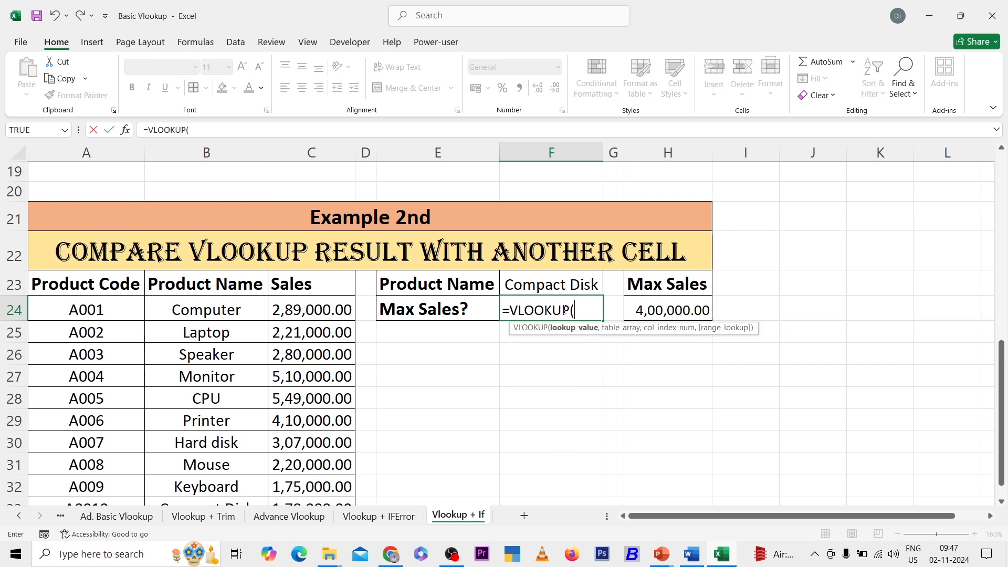
key("Up")
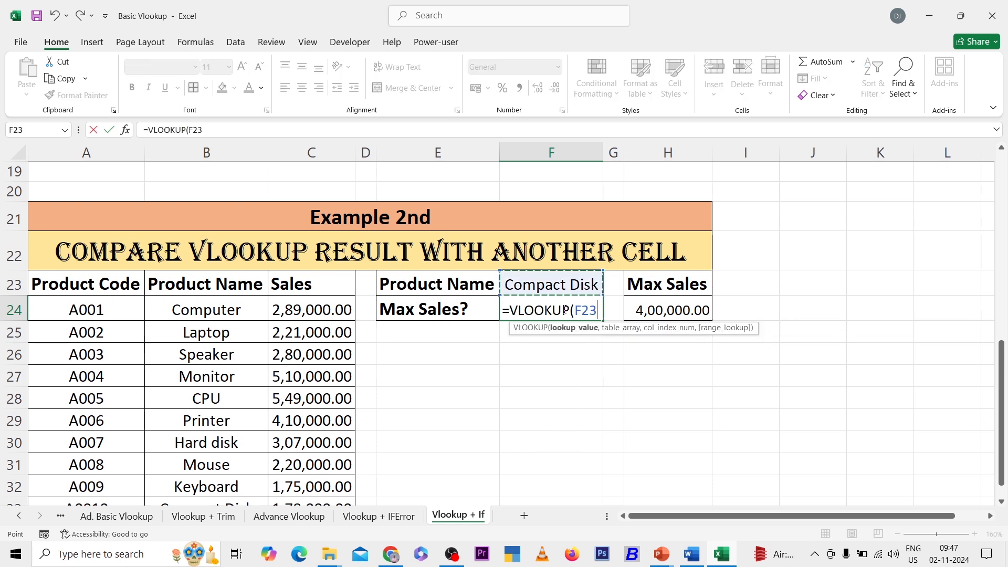
type(",")
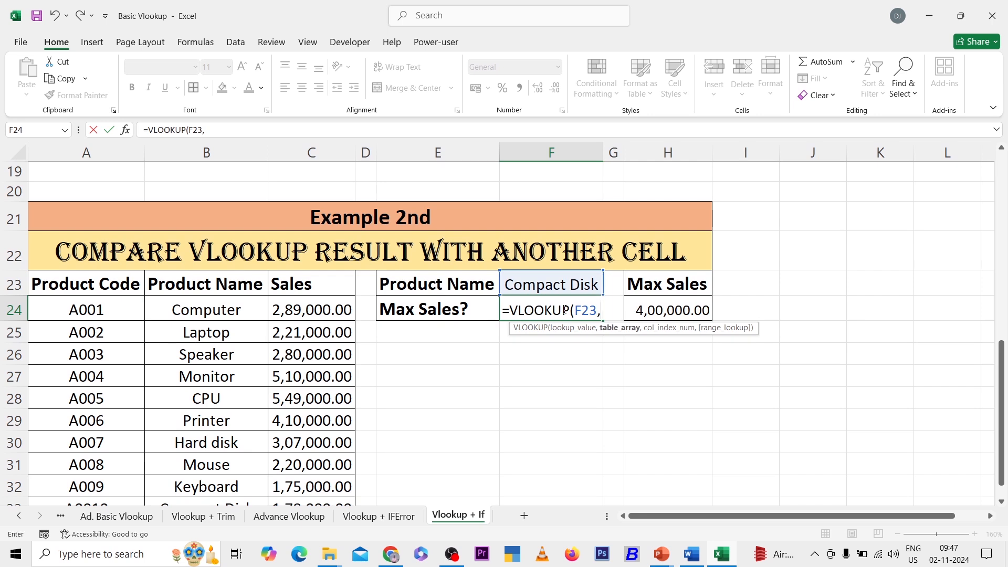
left_click(245, 286)
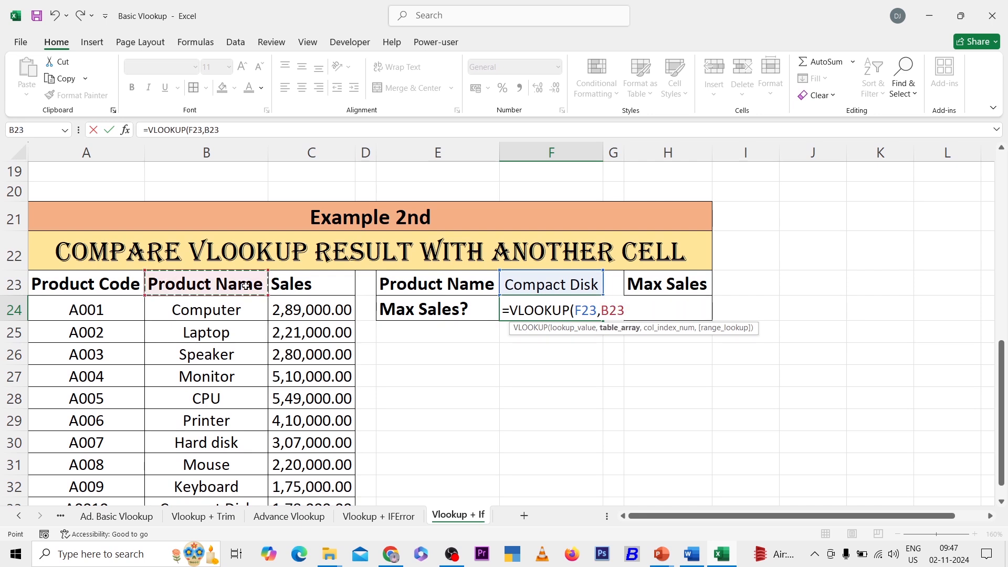
key("shift+Right")
key("ctrl+shift+Down")
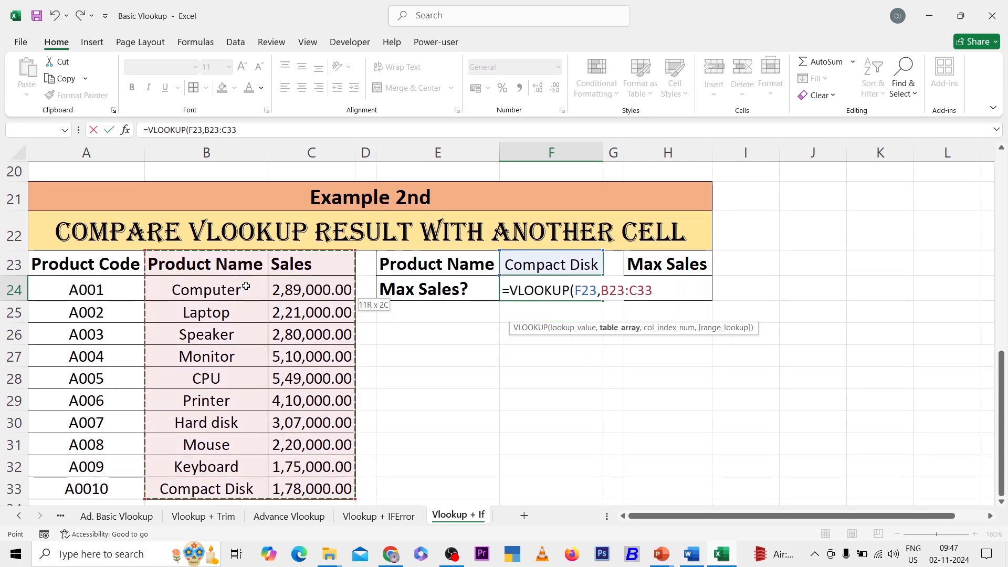
type(",")
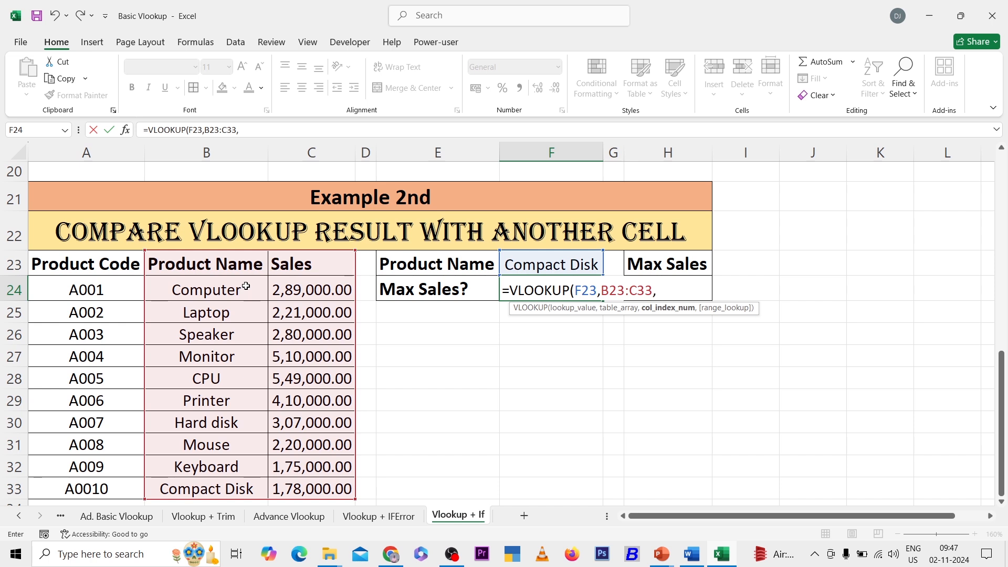
type("2,0)")
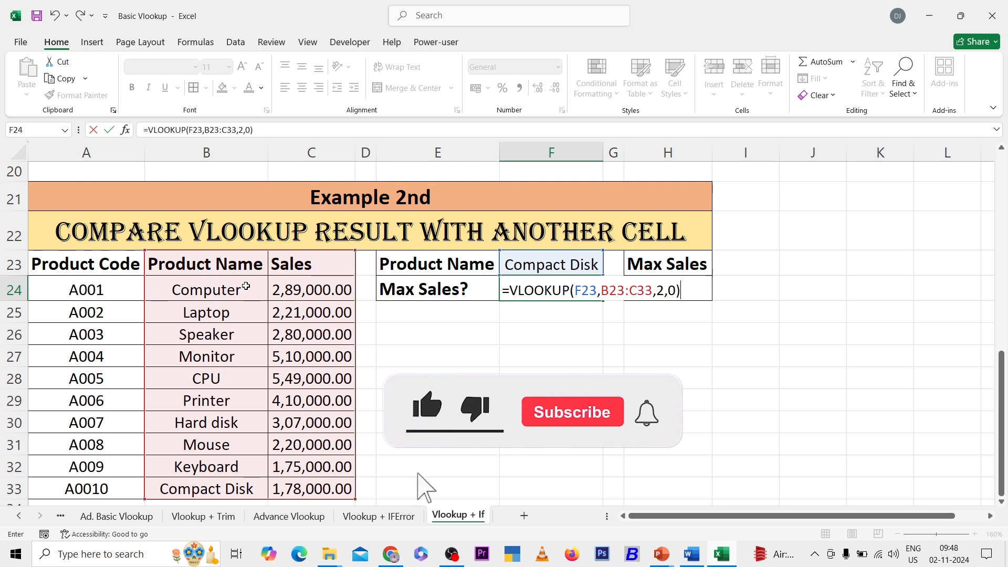
key("Return")
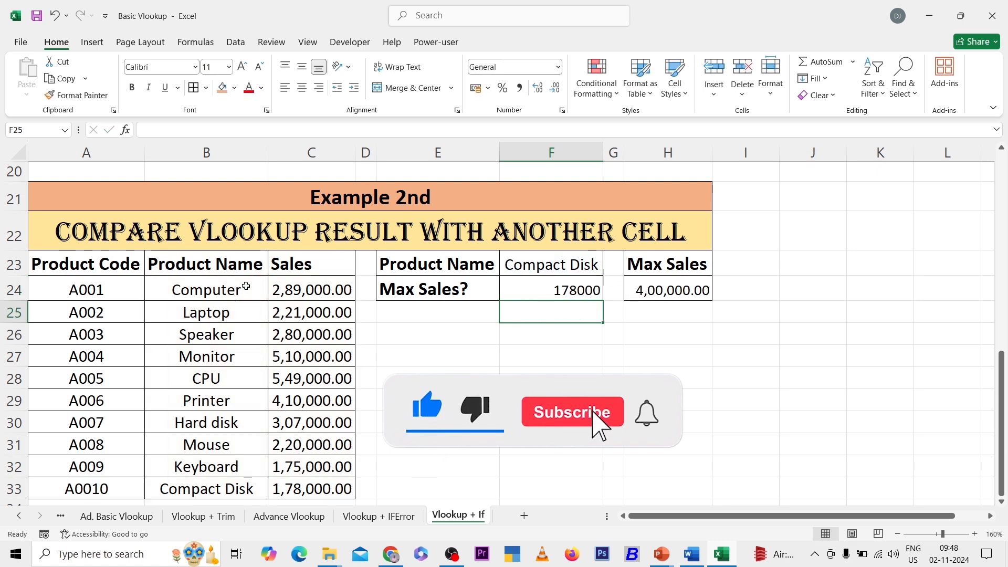
- Format F24 as a number with thousands separators and two decimals, and choose Printer as the product name in F23
key("Up")
key("ctrl+shift+1")
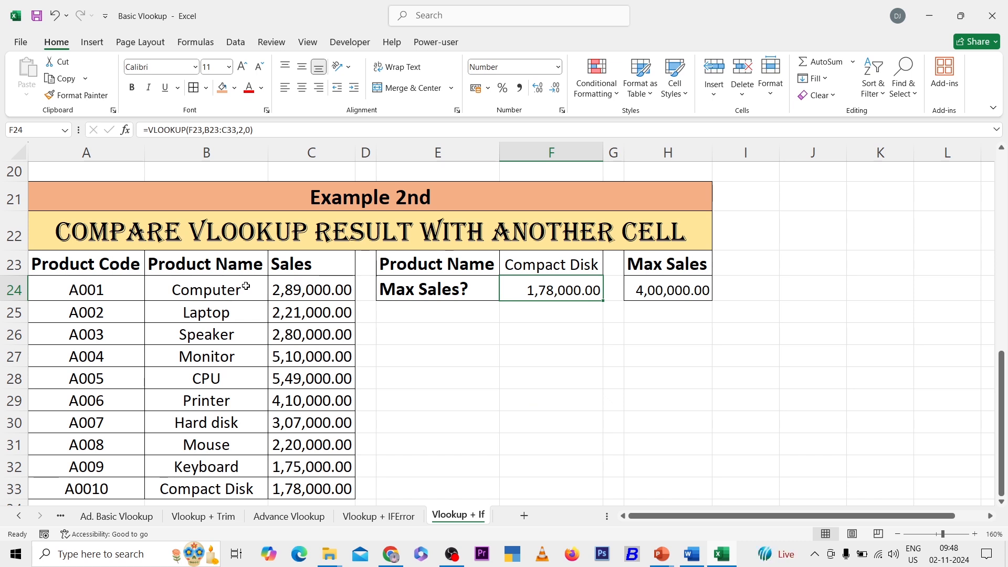
key("Up")
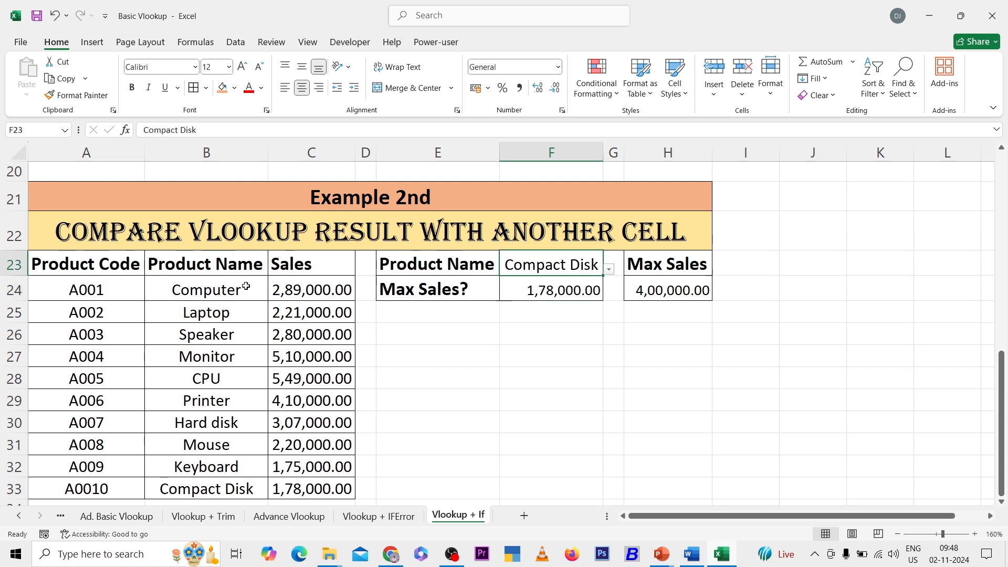
key("alt+Down")
key("Up")
key("Up")
key("Up")
key("Up")
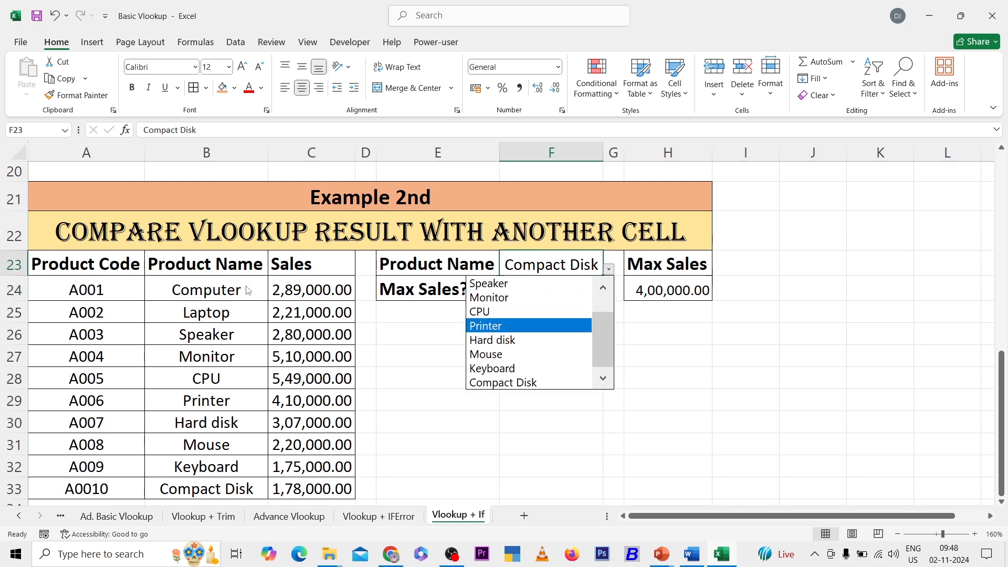
key("Return")
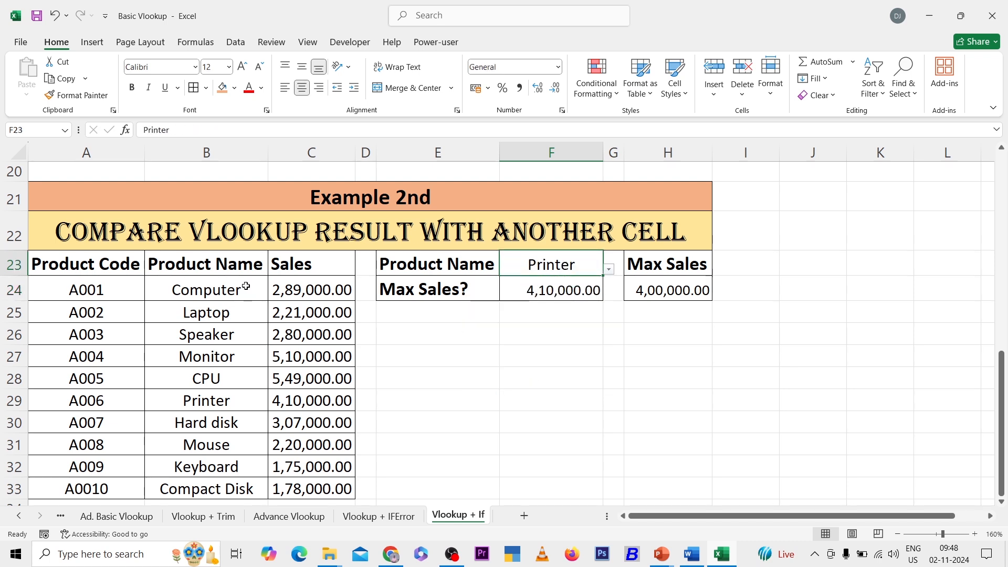
- Wrap the VLOOKUP in F24 in an IF that returns "Yes" when the result is >= H24 and "No" otherwise
key("Down")
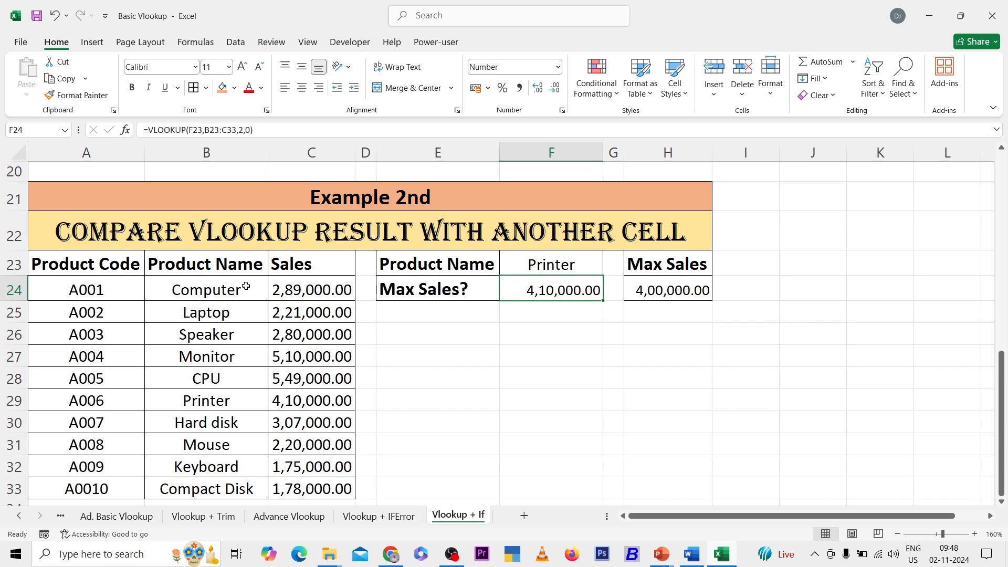
key("F2")
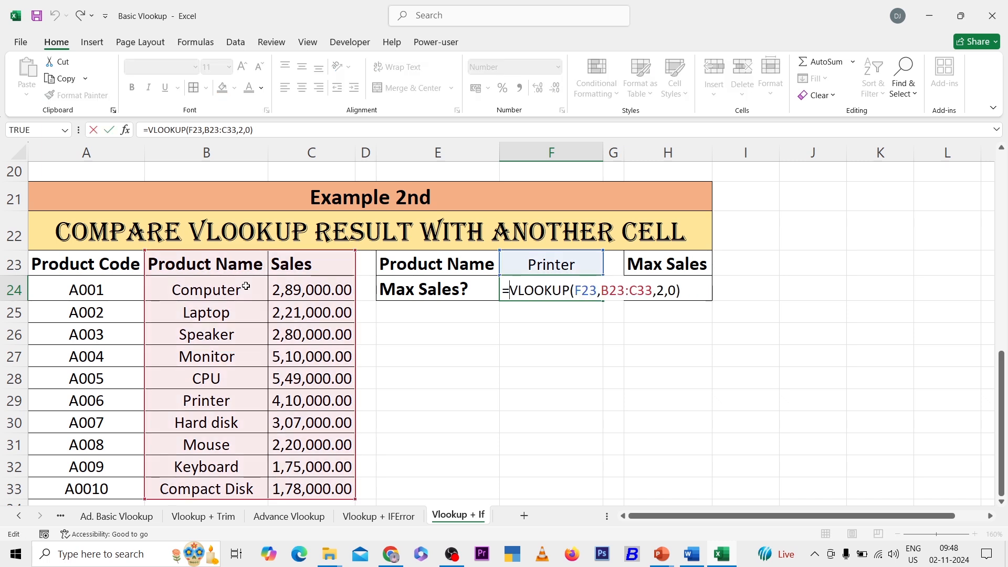
type("IF(")
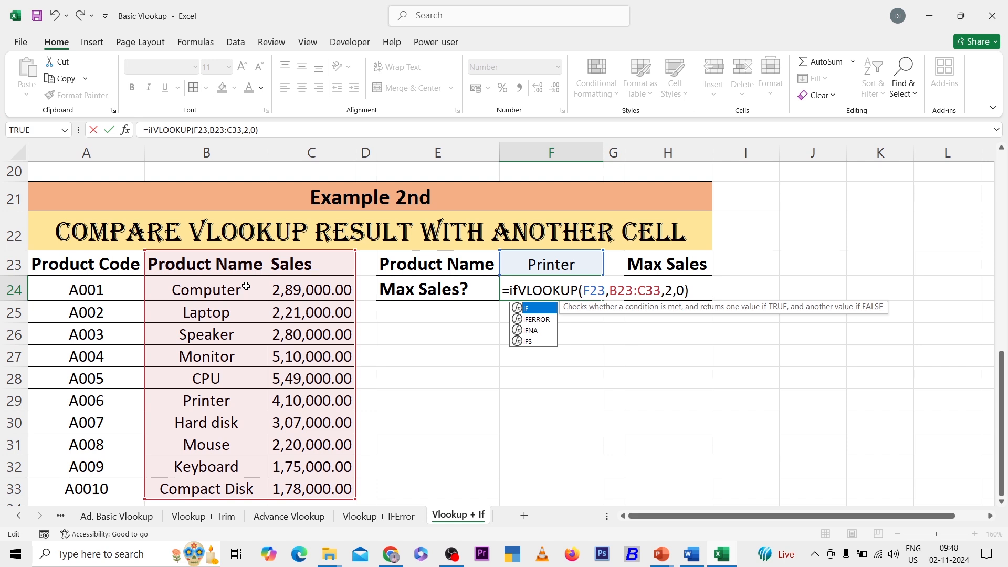
key("End")
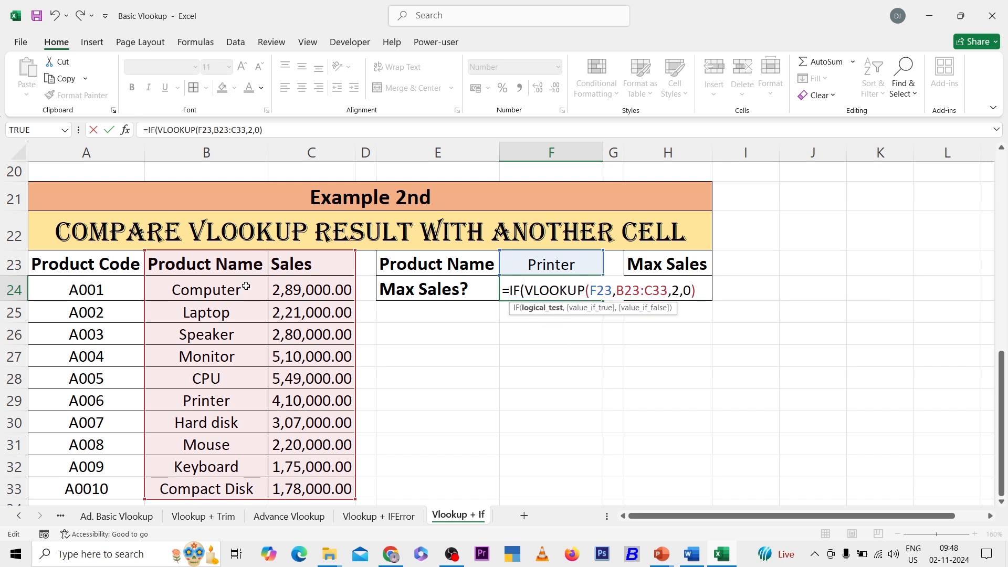
type(">=")
left_click(702, 316)
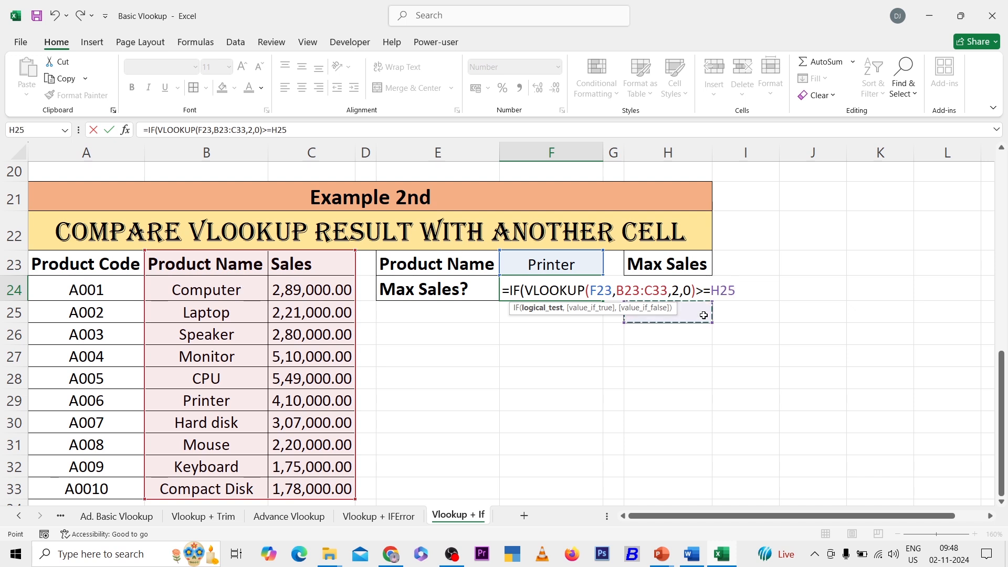
key("Up")
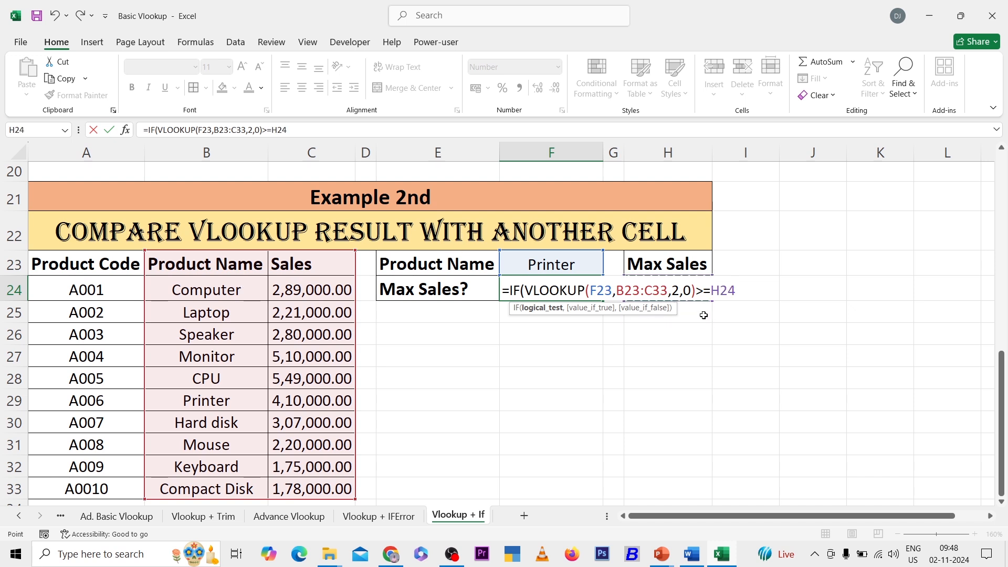
type(",")
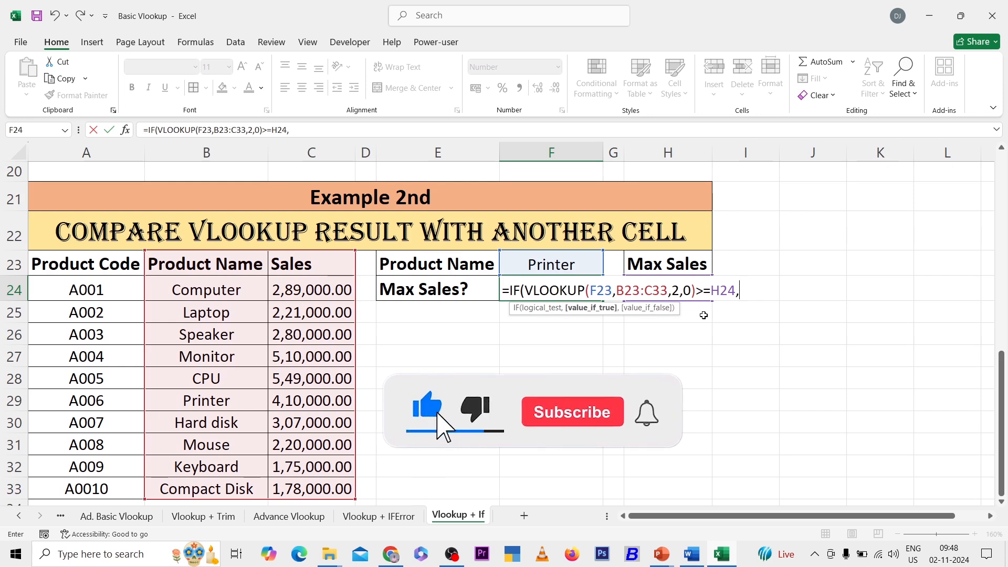
type("\"")
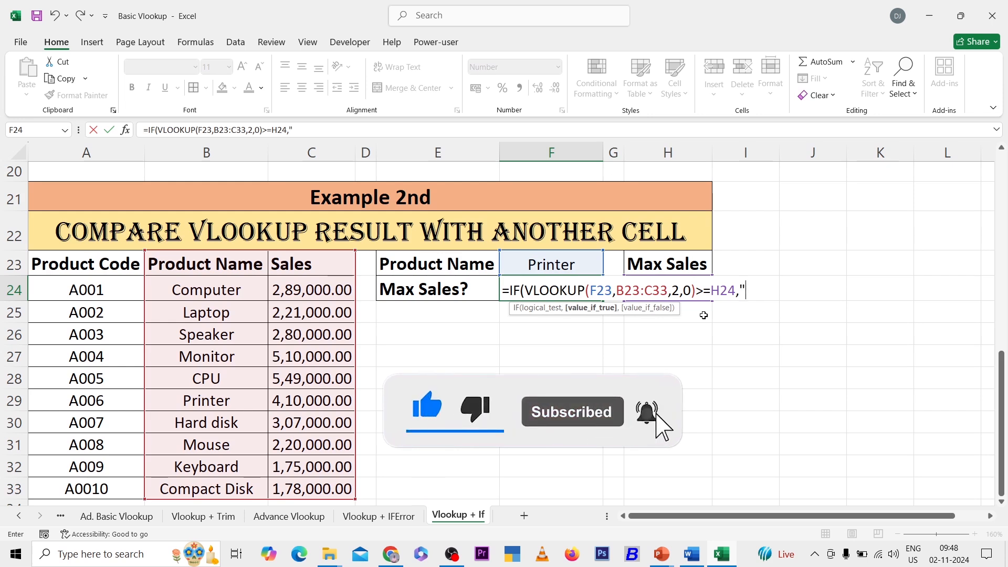
type("Yes\",")
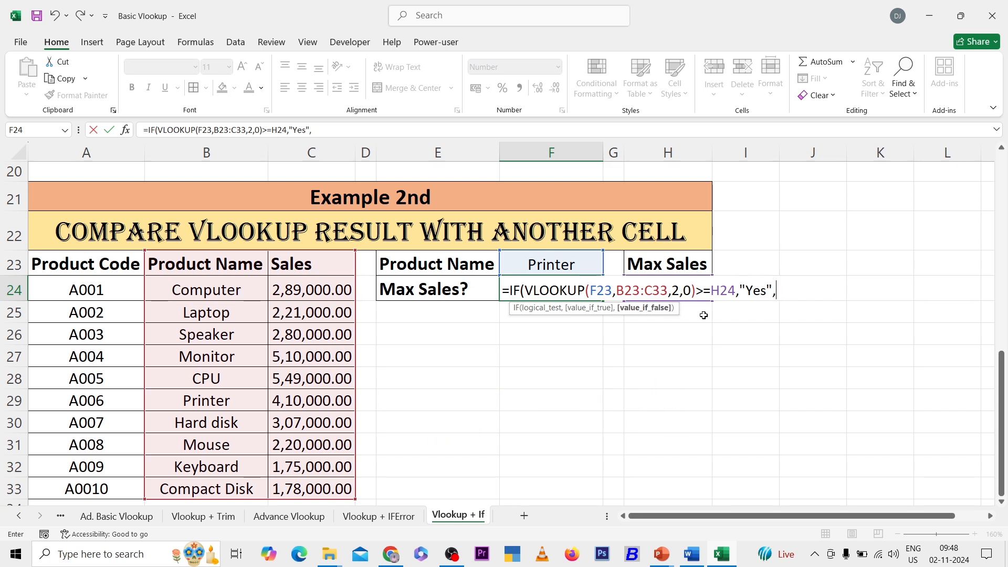
type("\"No\")")
key("Return")
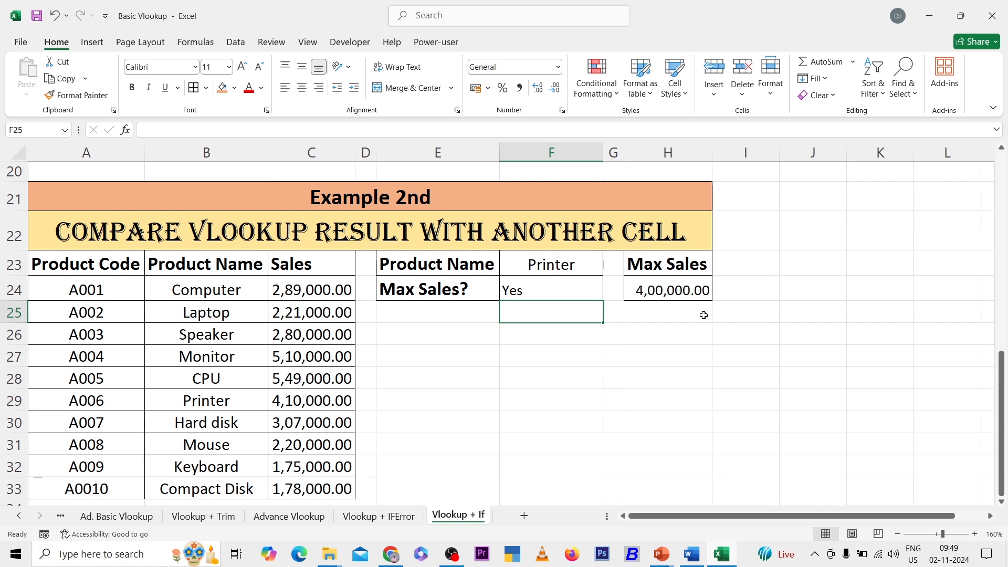
- Choose Speaker as the product name in F23 to test the IF formula, and check that product's sales in C26
key("Up")
key("Up")
key("alt+Down")
key("Up")
key("Up")
key("Up")
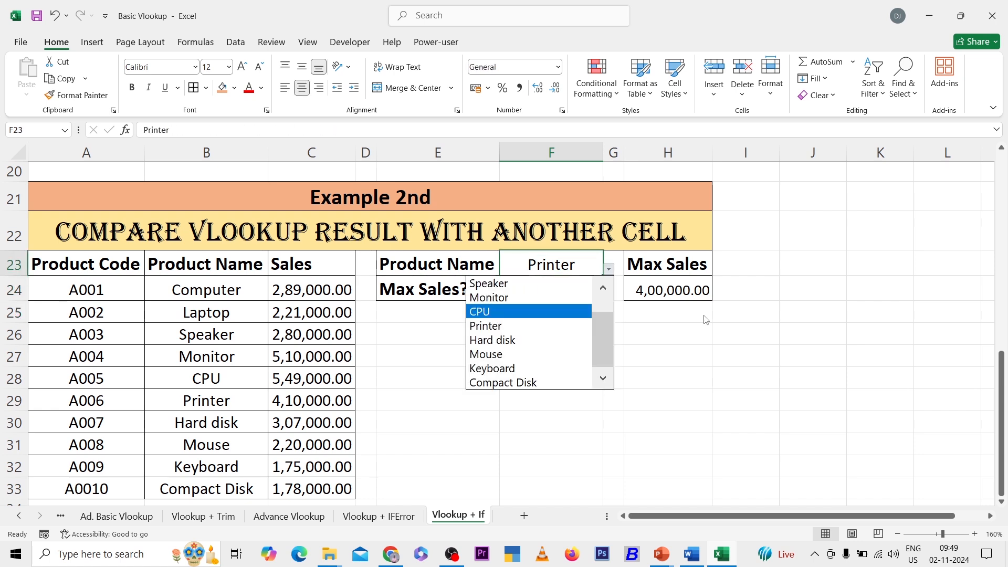
key("Return")
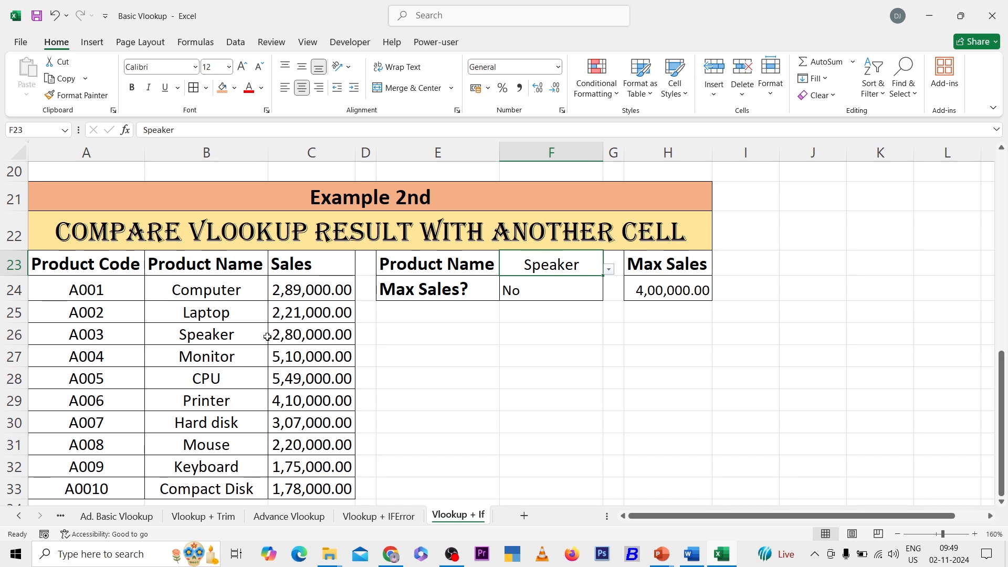
left_click(288, 335)
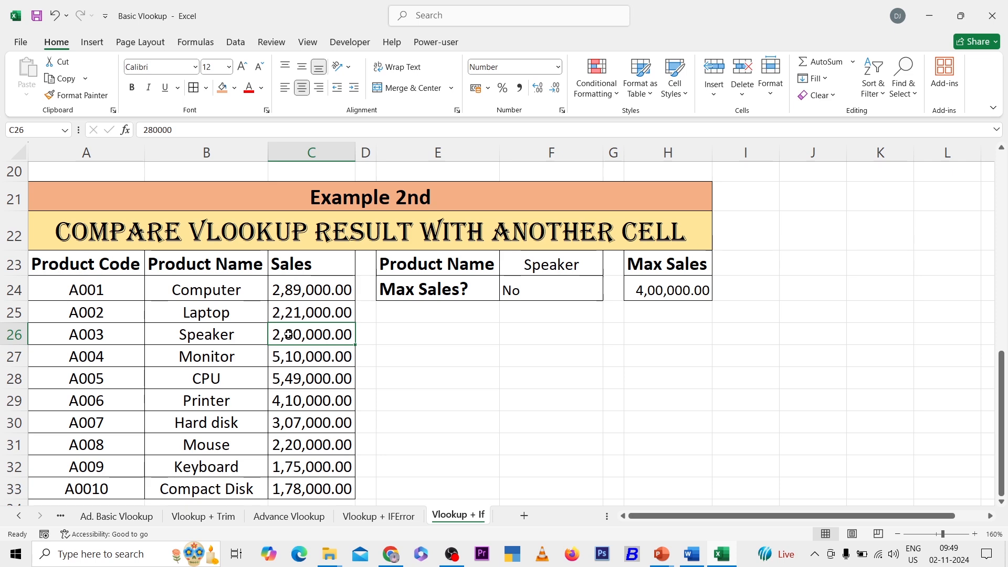
scroll(288, 334, "up", 7)
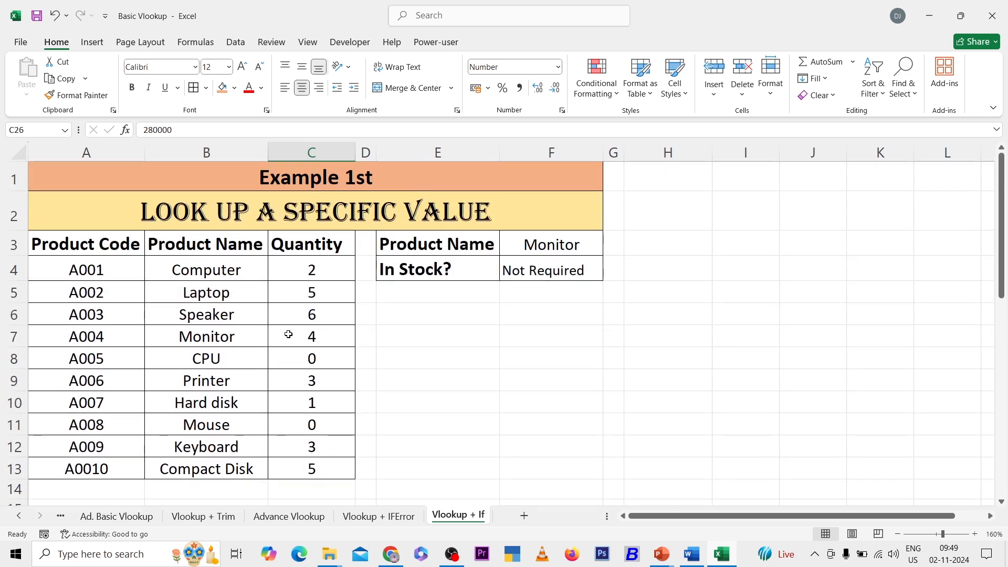